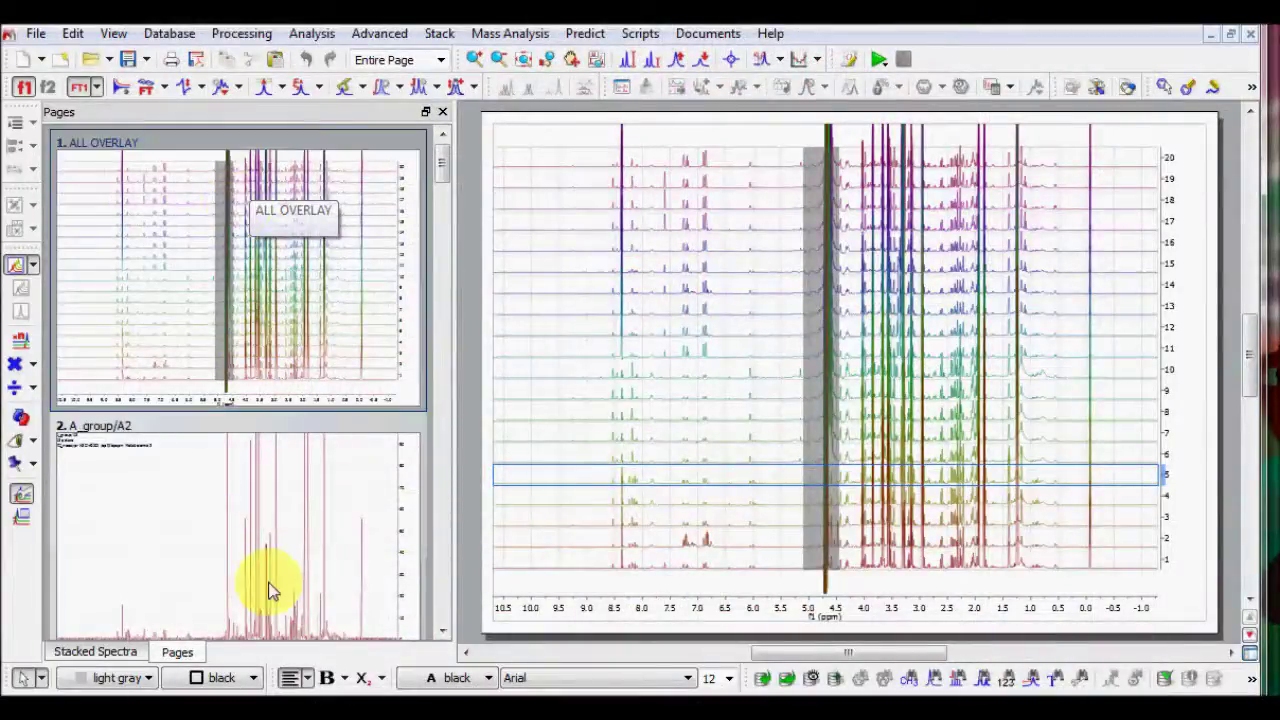
Step: Add a Class column (A–D) to the Stacked Spectra list, then narrow the panel again
click(96, 652)
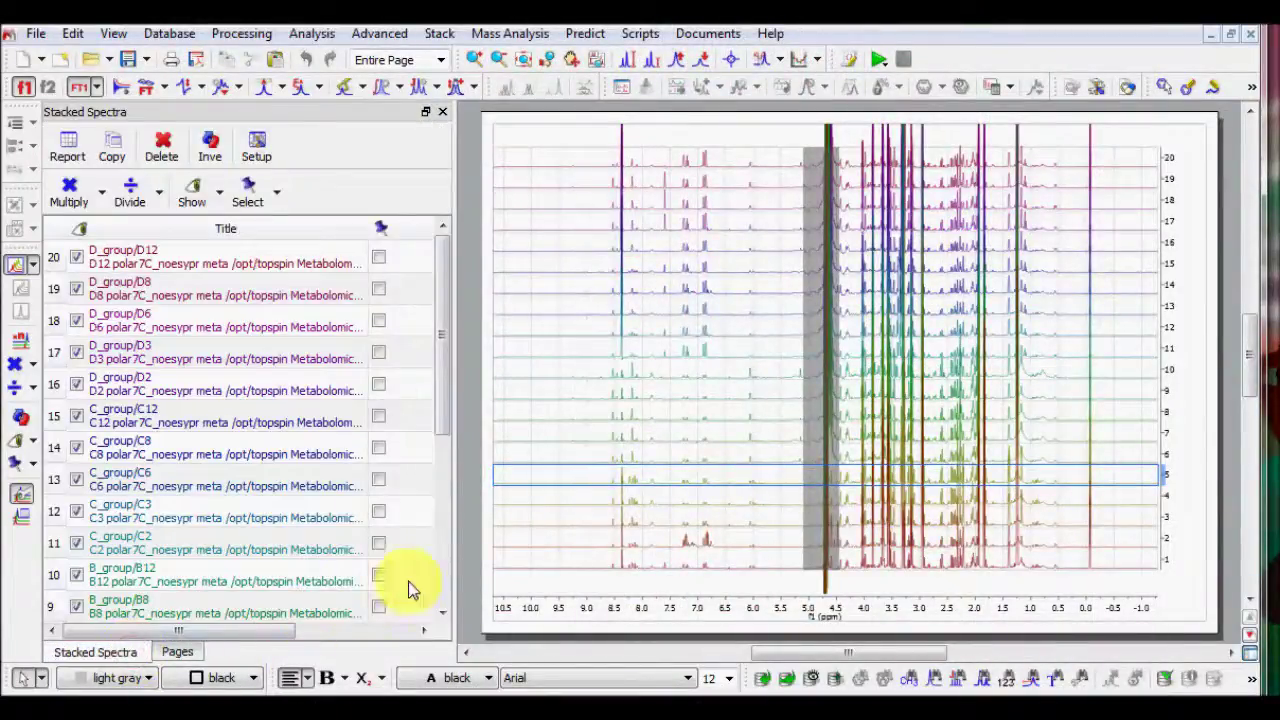
drag(454, 563, 529, 567)
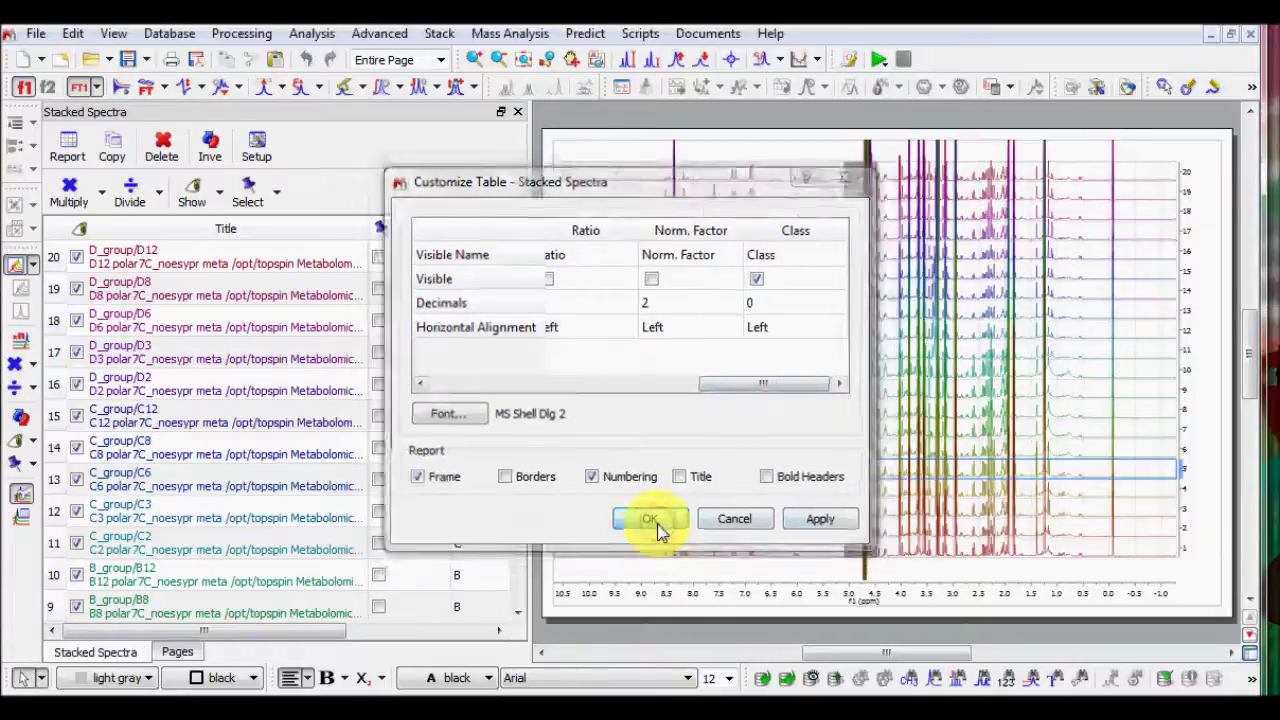
click(657, 524)
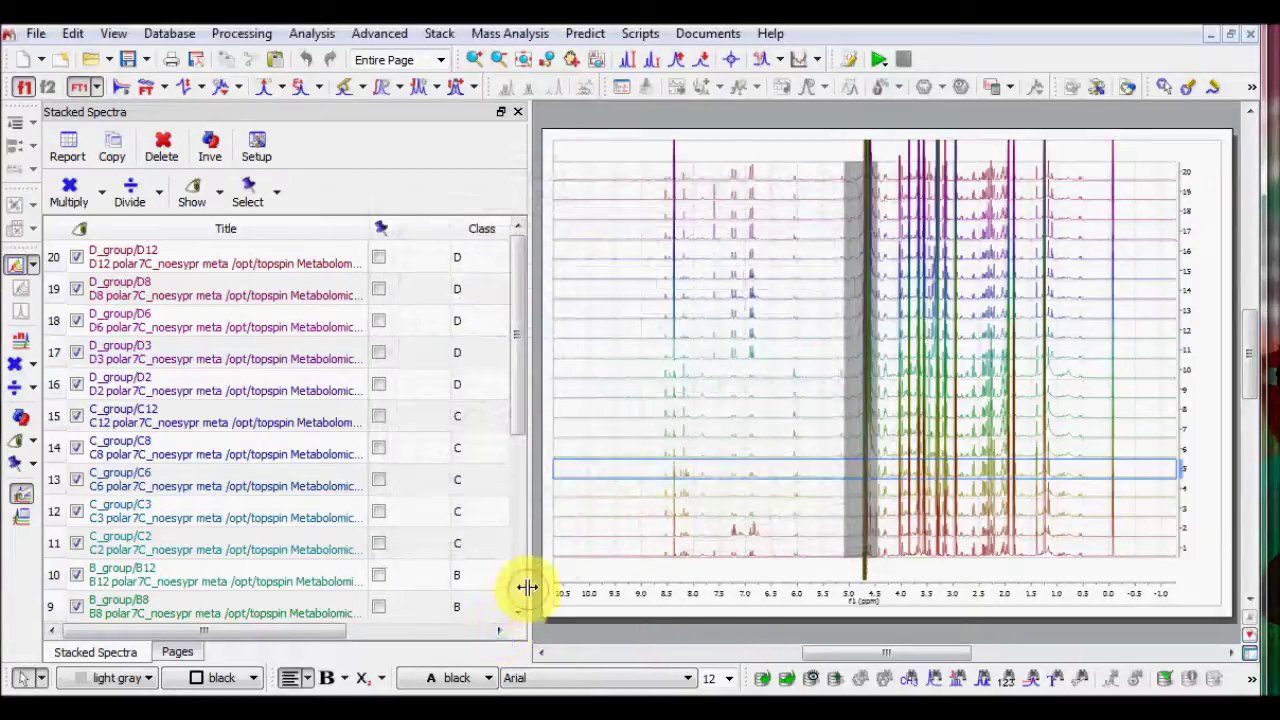
drag(528, 594, 443, 586)
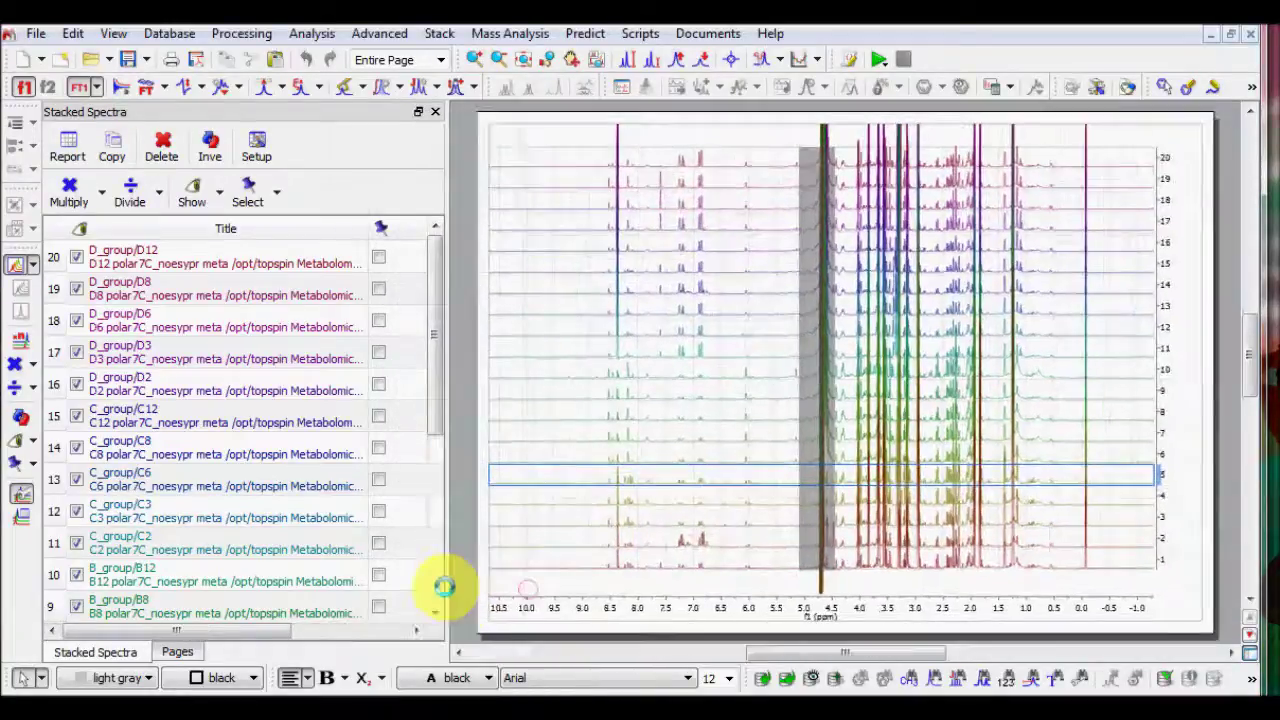
Step: Start a new PCA result titled test1
click(400, 34)
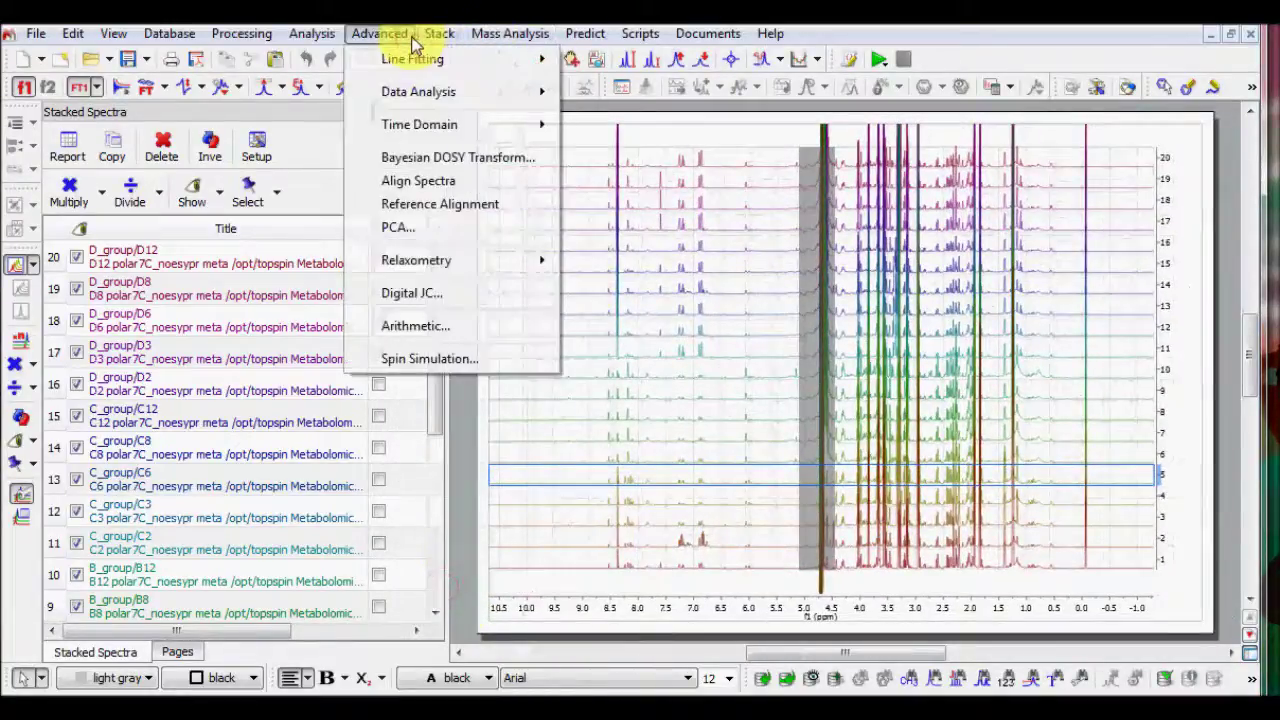
click(425, 227)
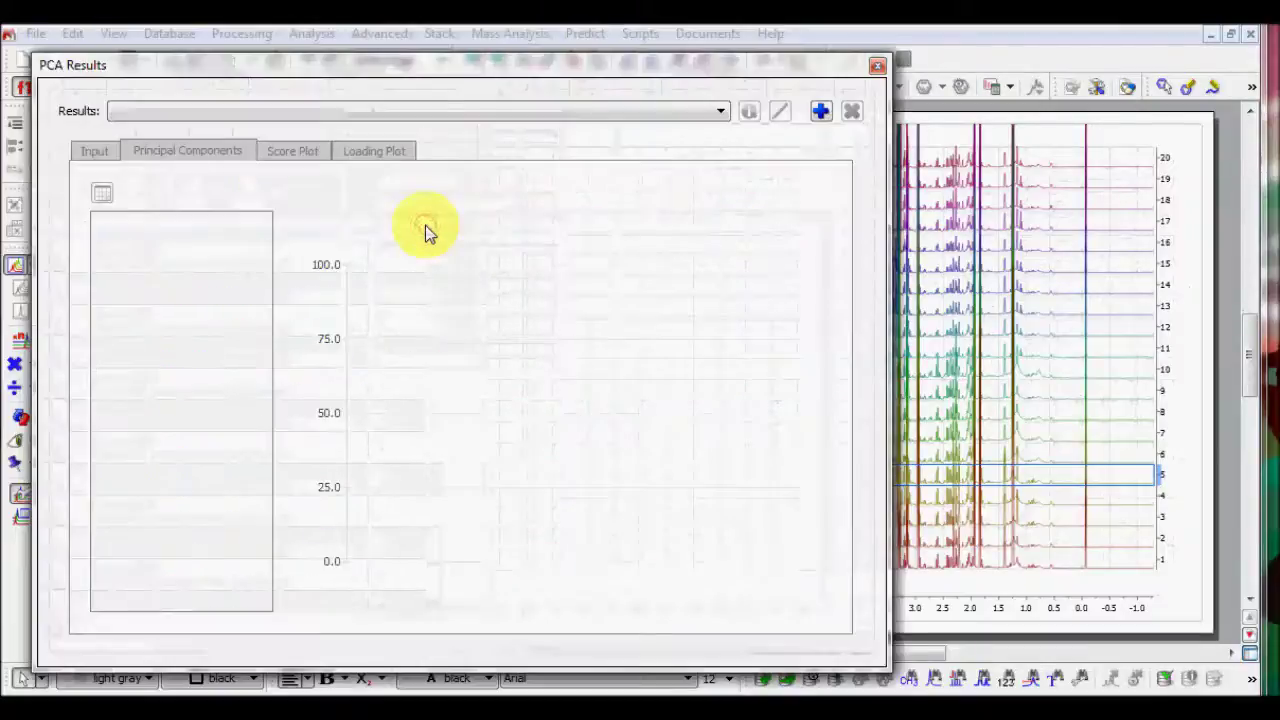
click(820, 112)
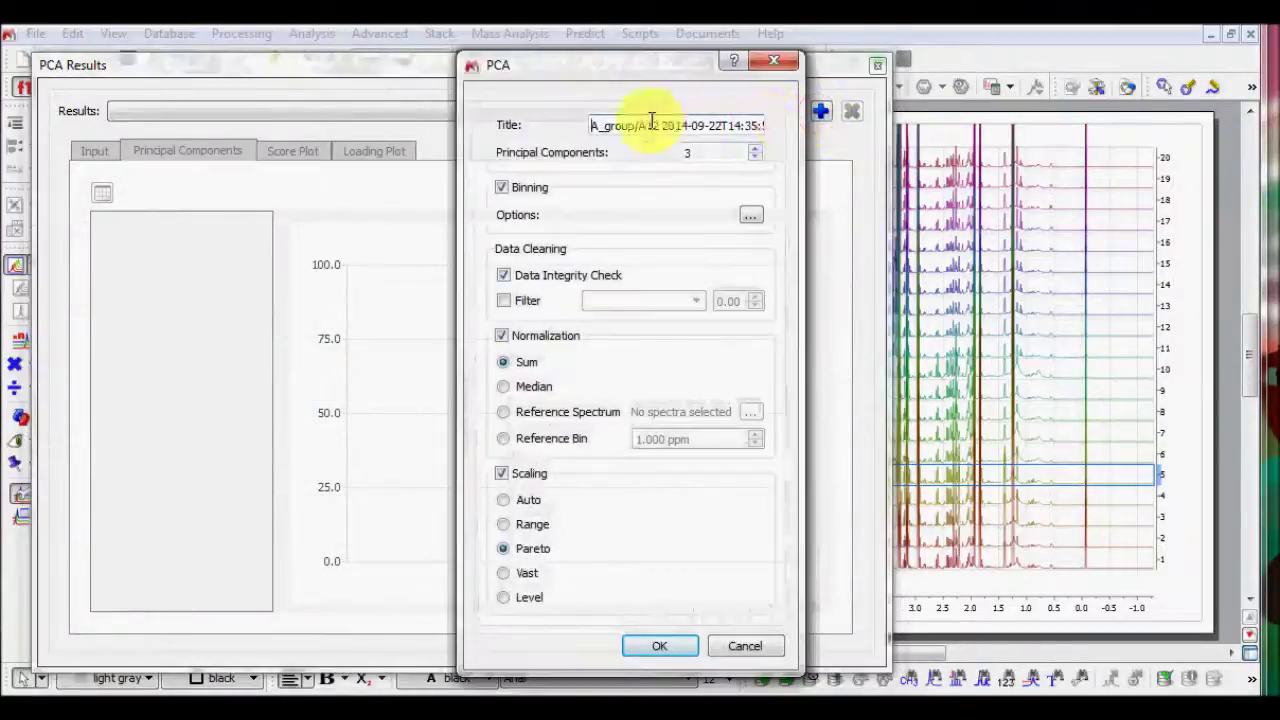
drag(591, 124, 824, 128)
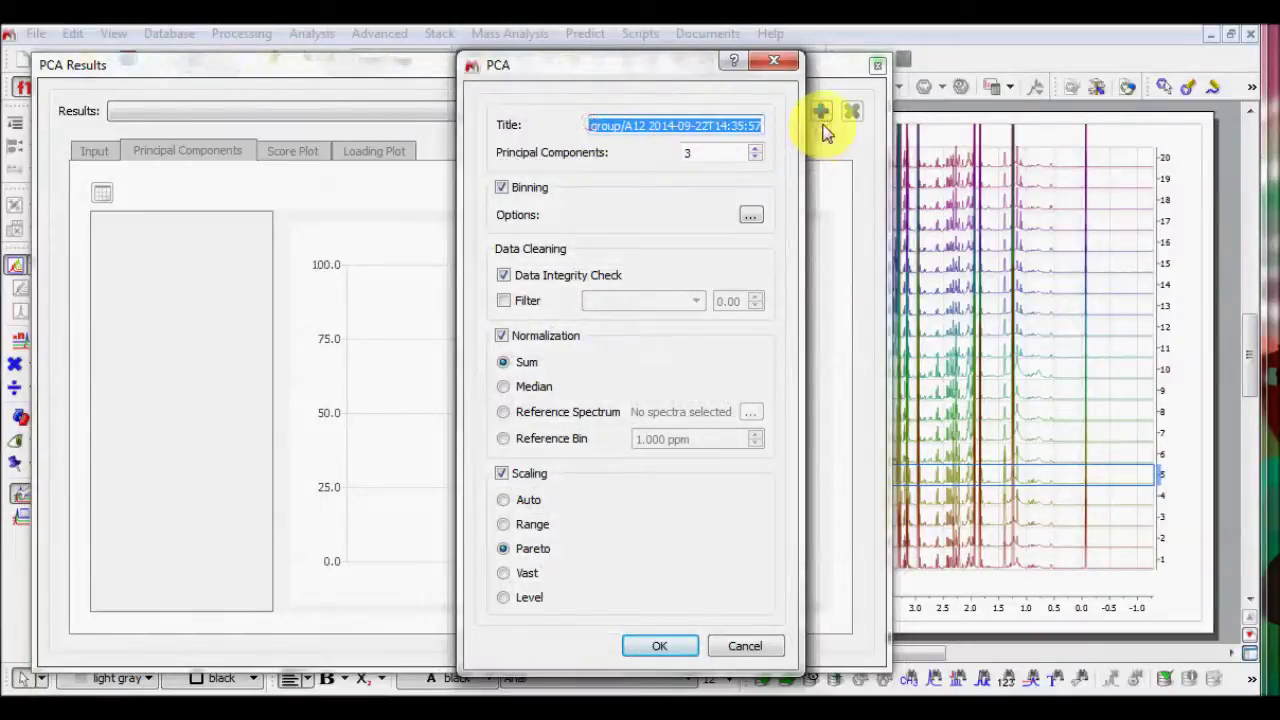
text(test1)
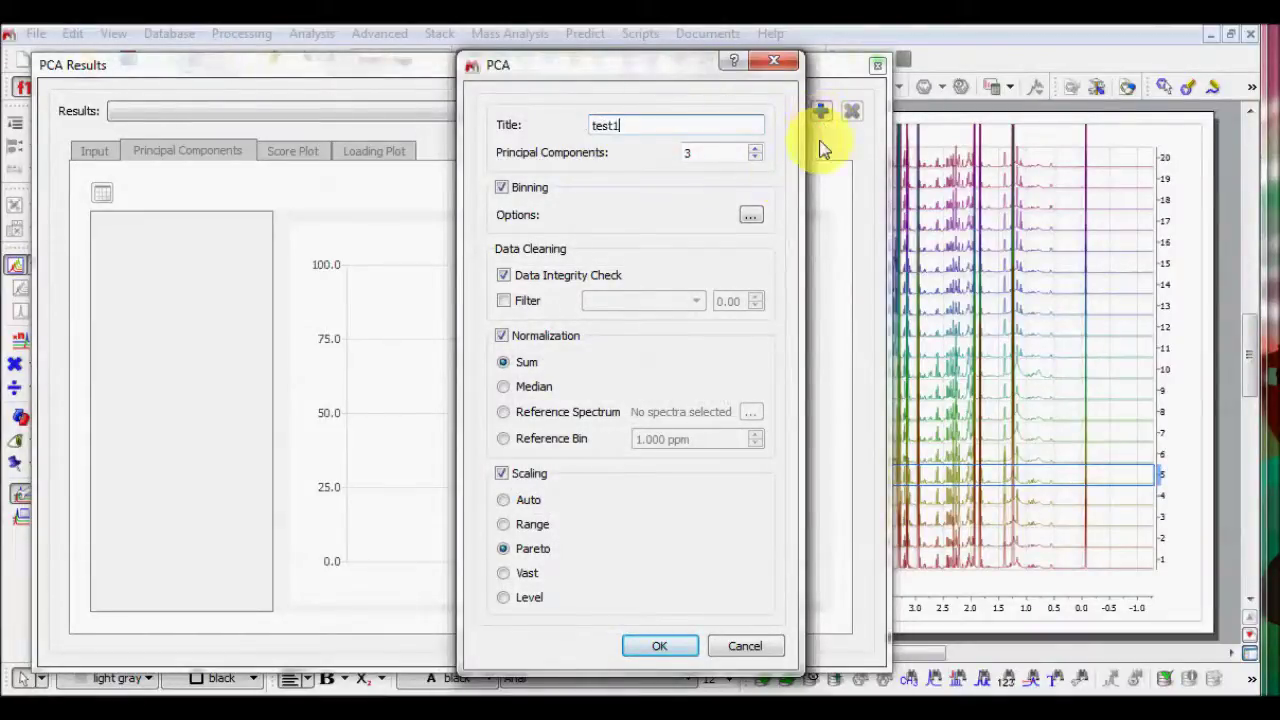
Step: Use 0.05 ppm Sum binning and run the 3-component PCA
click(750, 215)
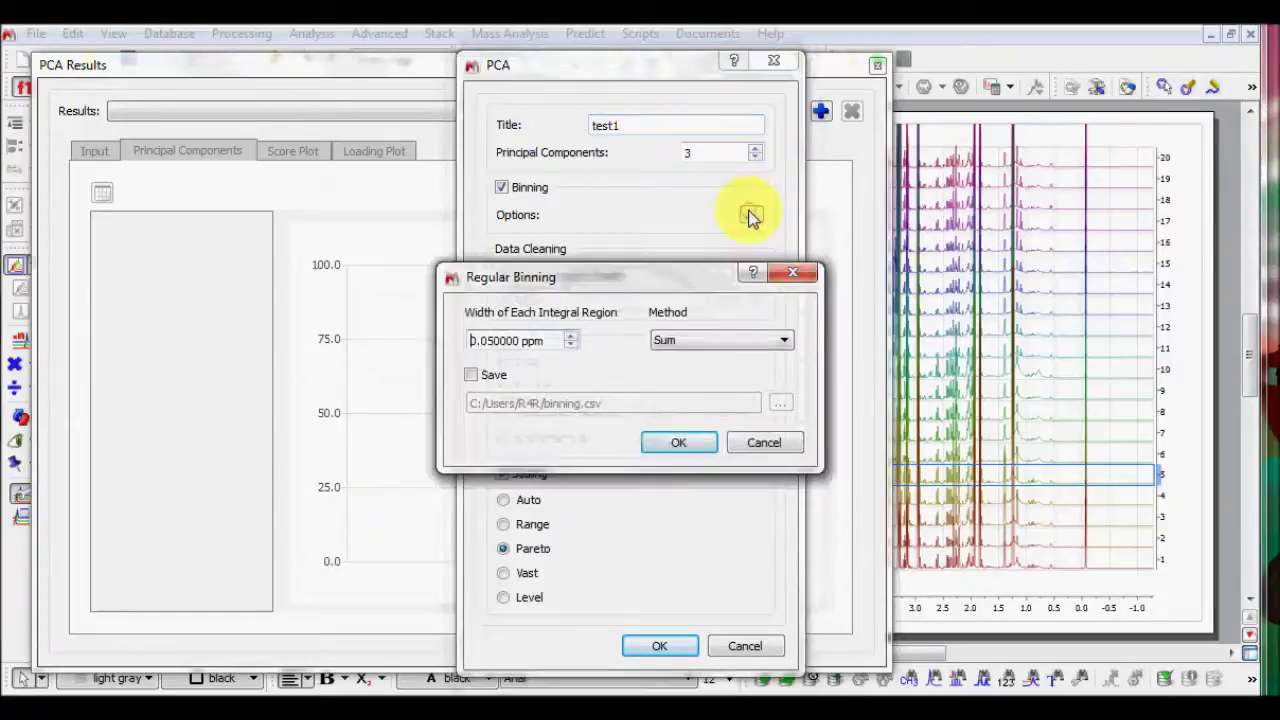
click(782, 341)
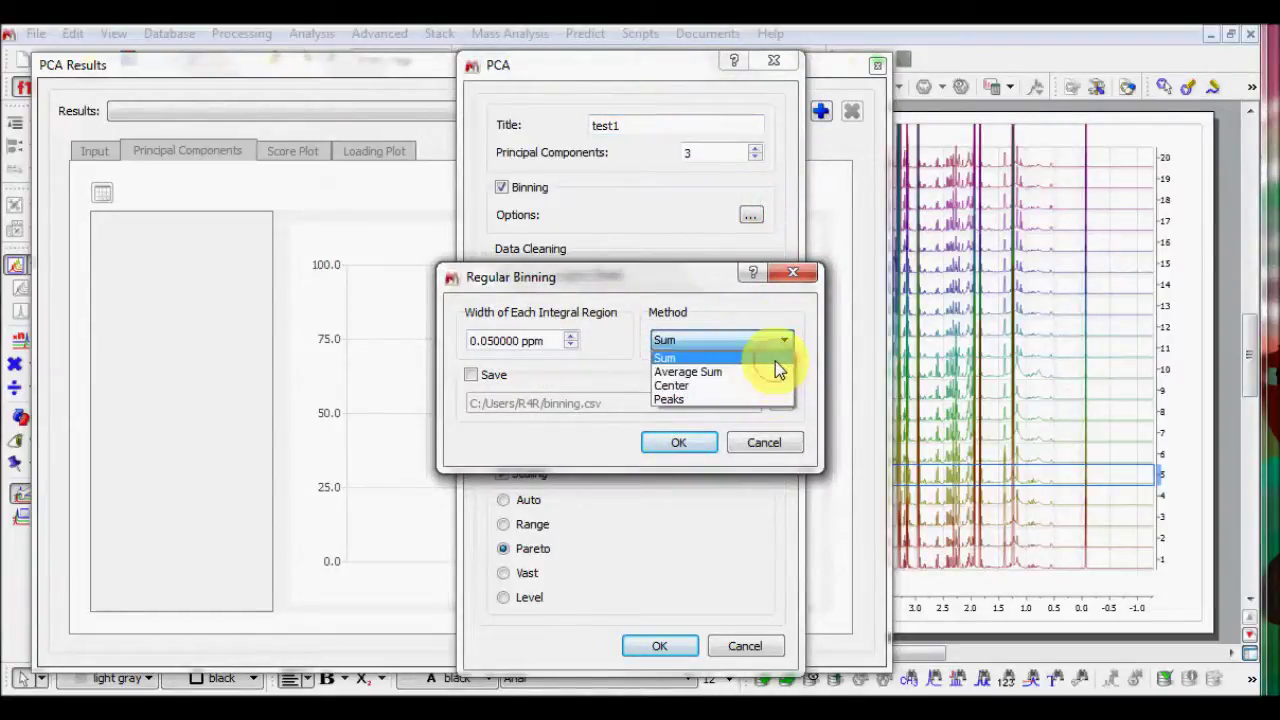
click(776, 359)
click(696, 443)
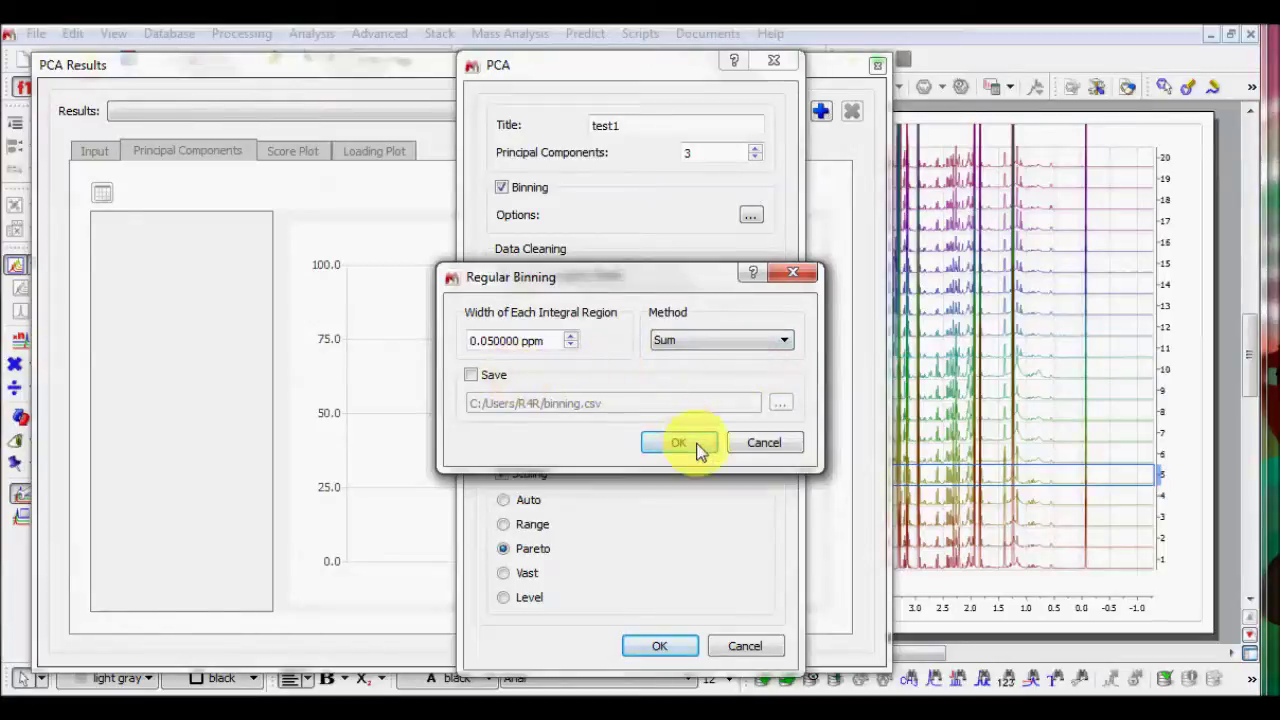
click(660, 647)
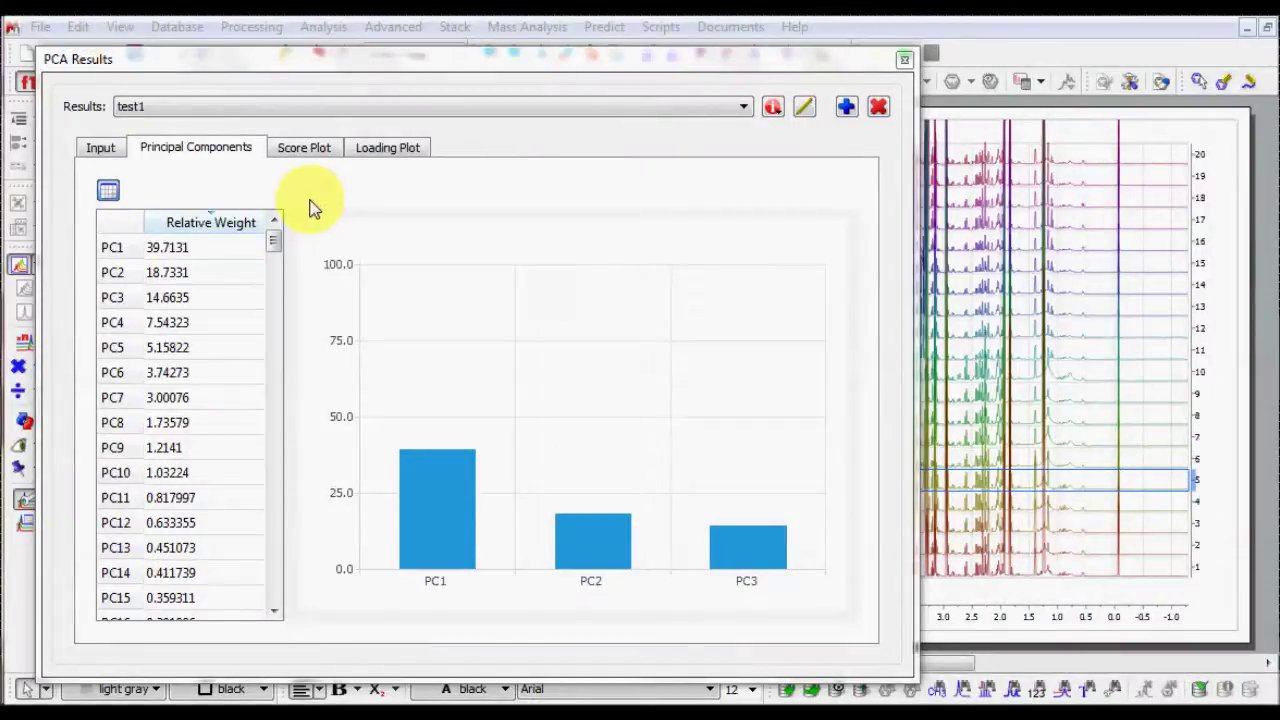
Step: Review the binned input and component weights, then display the PC1 versus PC2 score plot
click(101, 149)
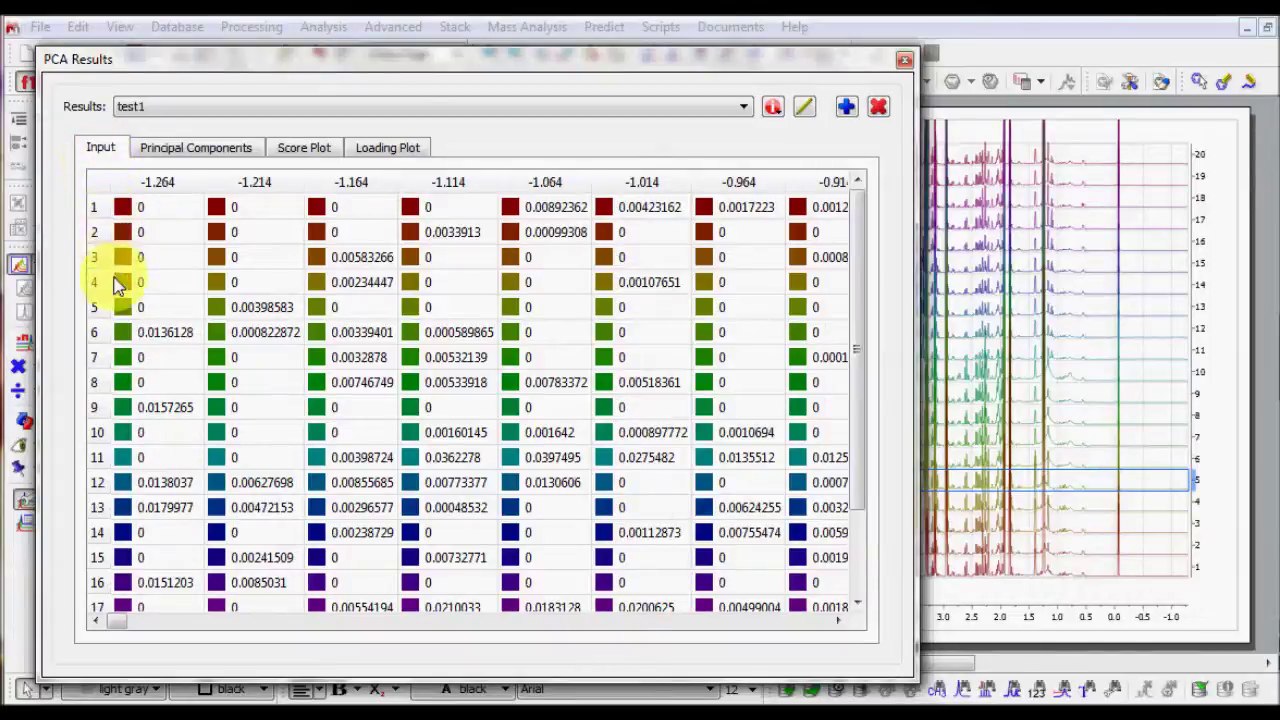
click(168, 155)
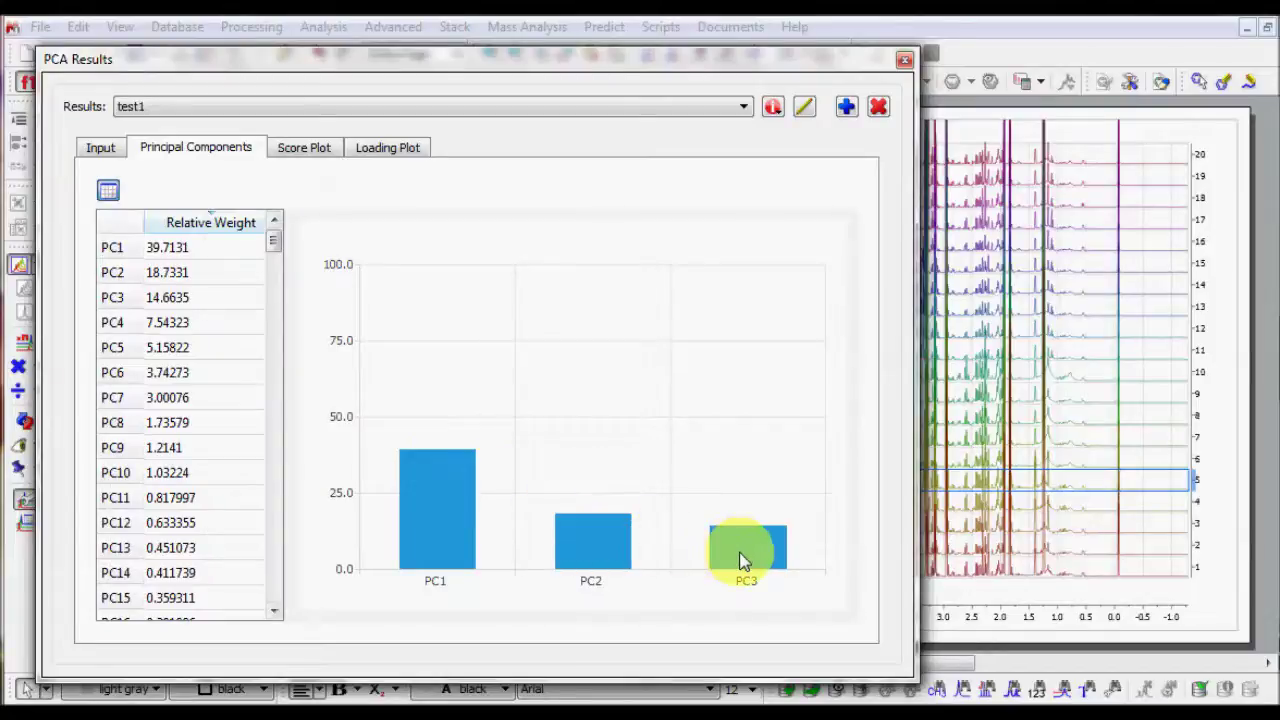
mouse_move(272, 248)
mouse_down()
mouse_move(280, 286)
mouse_move(276, 246)
mouse_up()
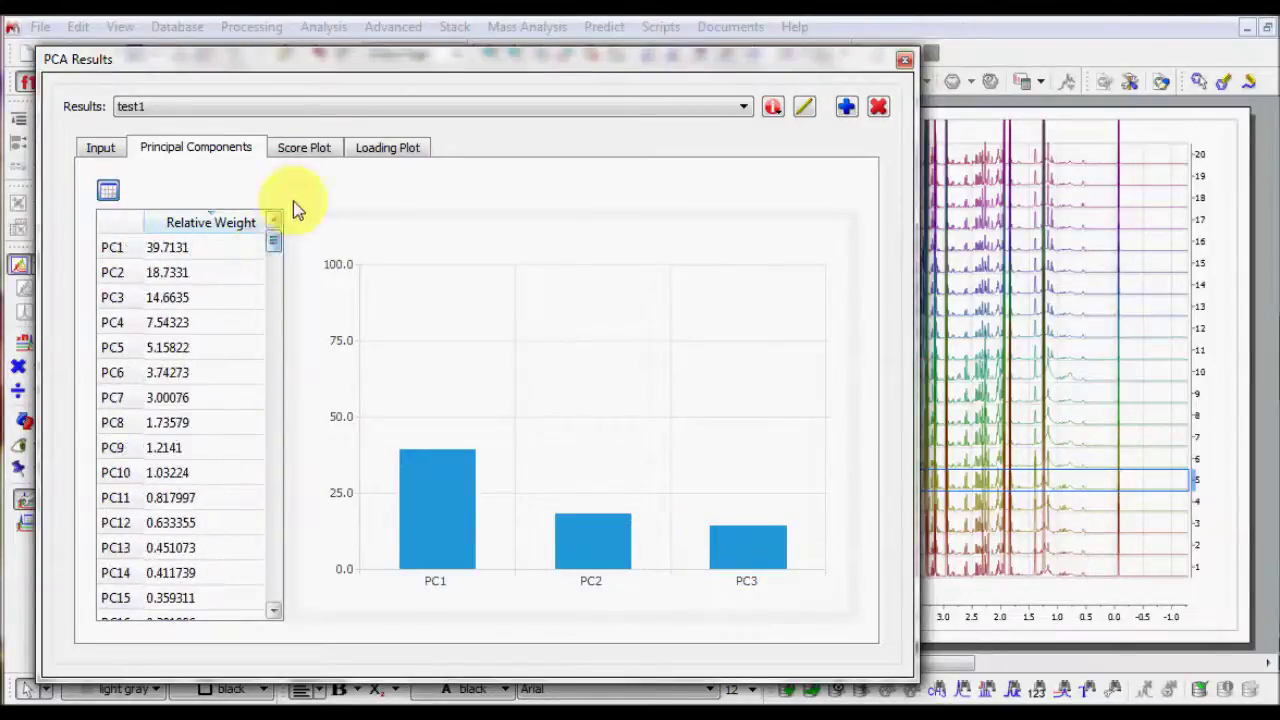
click(300, 155)
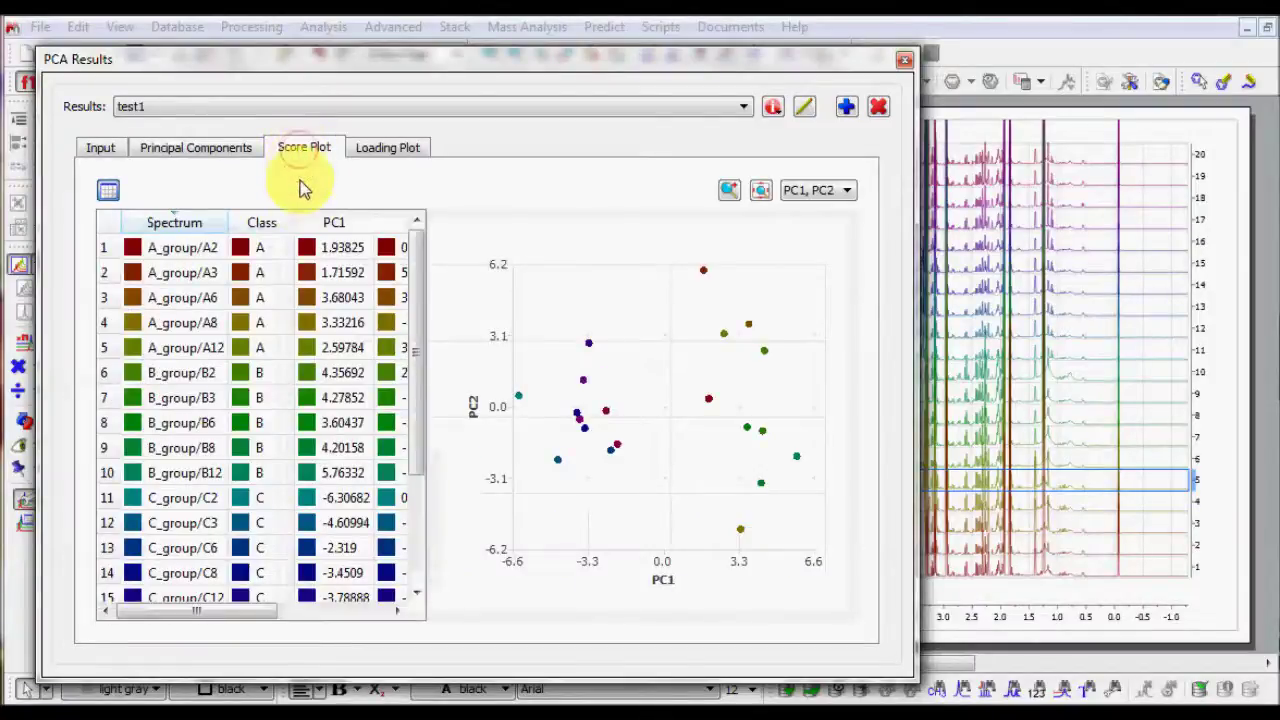
Step: Plot the scores as PC1 versus PC3 and colour class A red
click(850, 200)
click(853, 225)
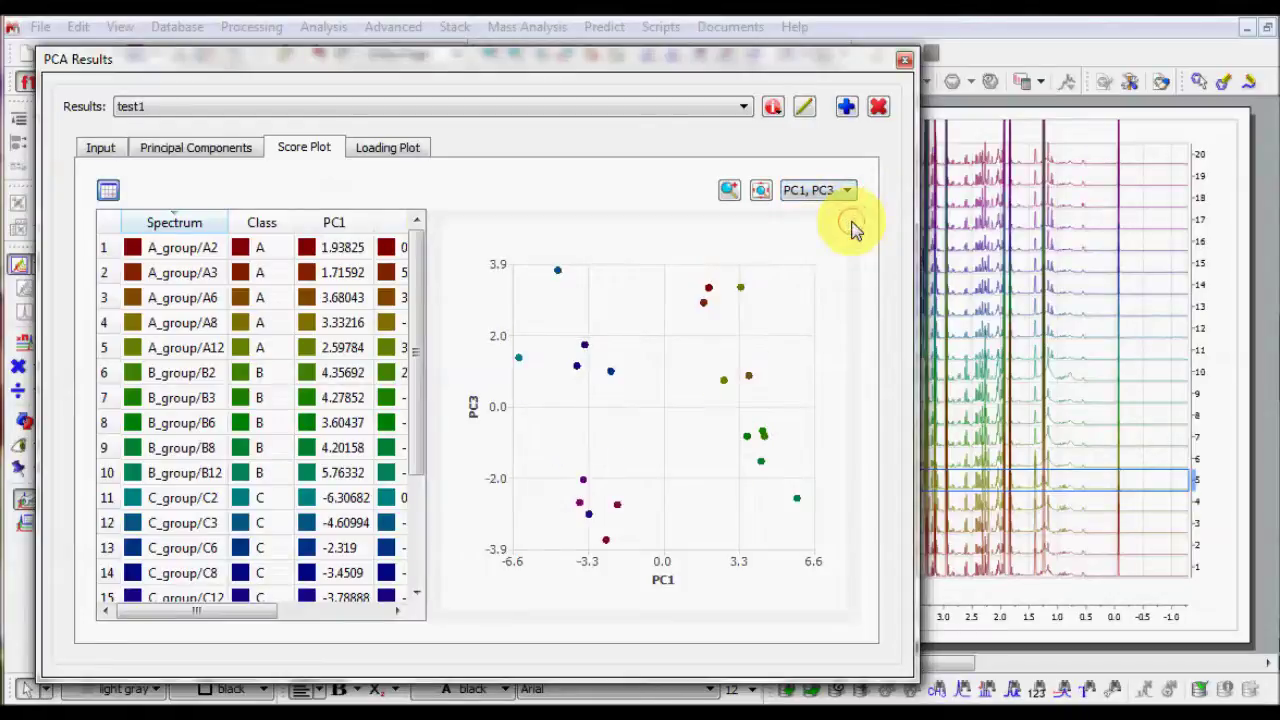
click(272, 250)
right_click(285, 258)
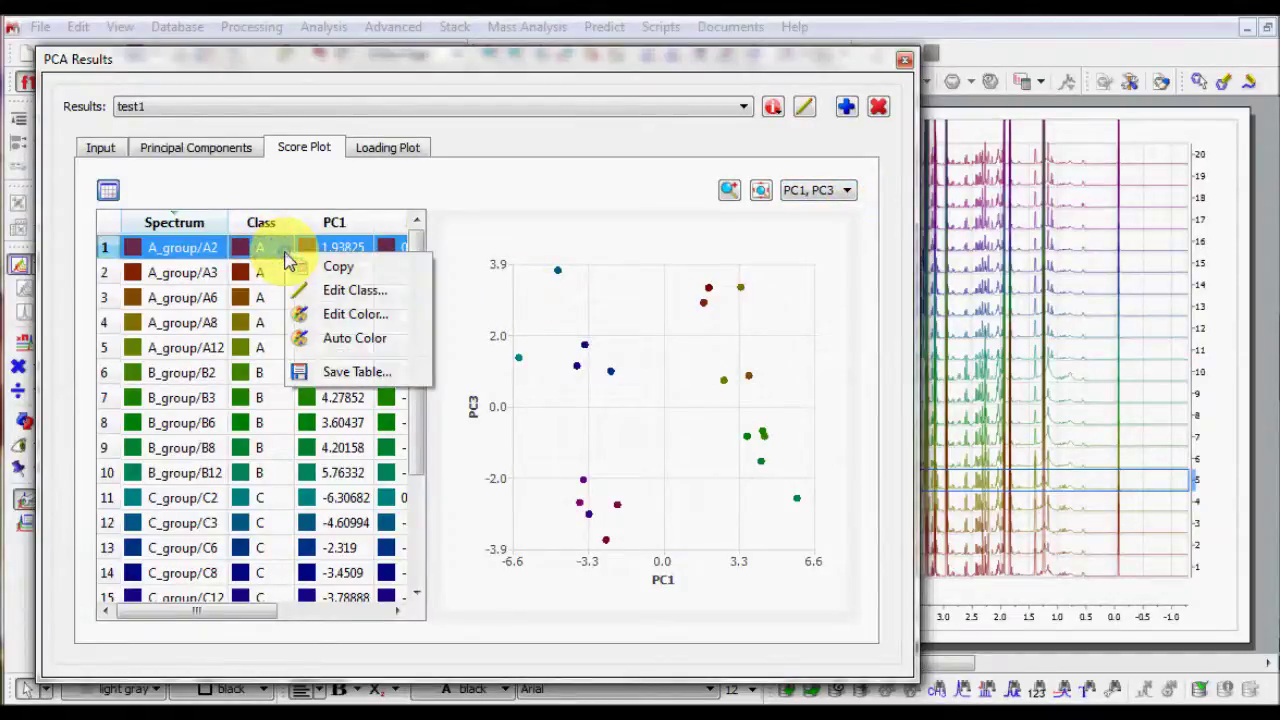
click(356, 316)
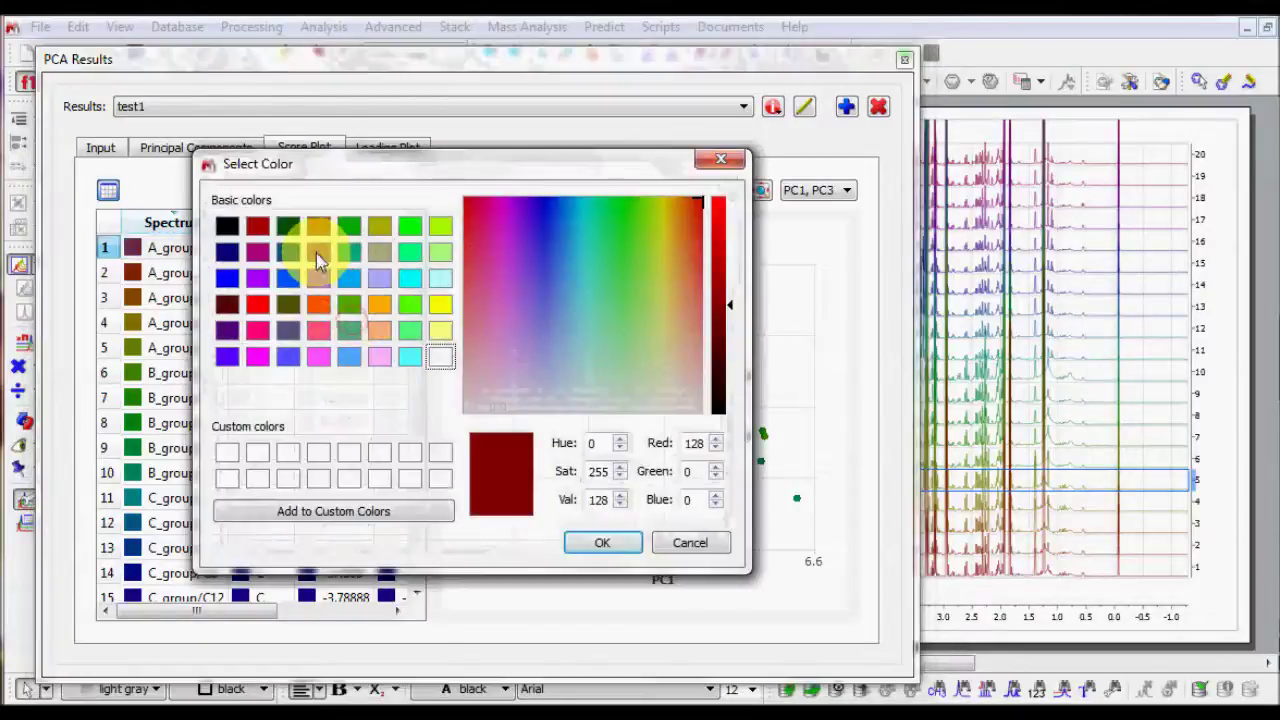
click(258, 305)
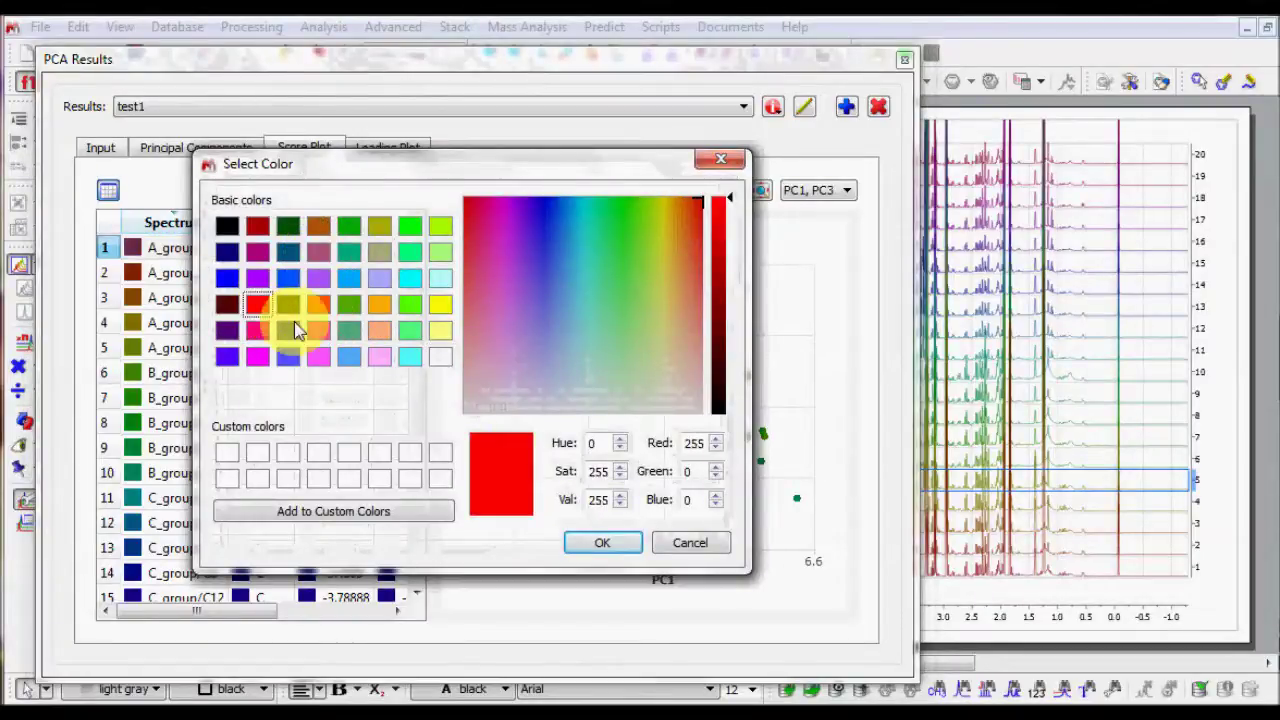
click(620, 543)
Step: Colour class B bright green and move the PCA results window aside
click(267, 377)
right_click(268, 382)
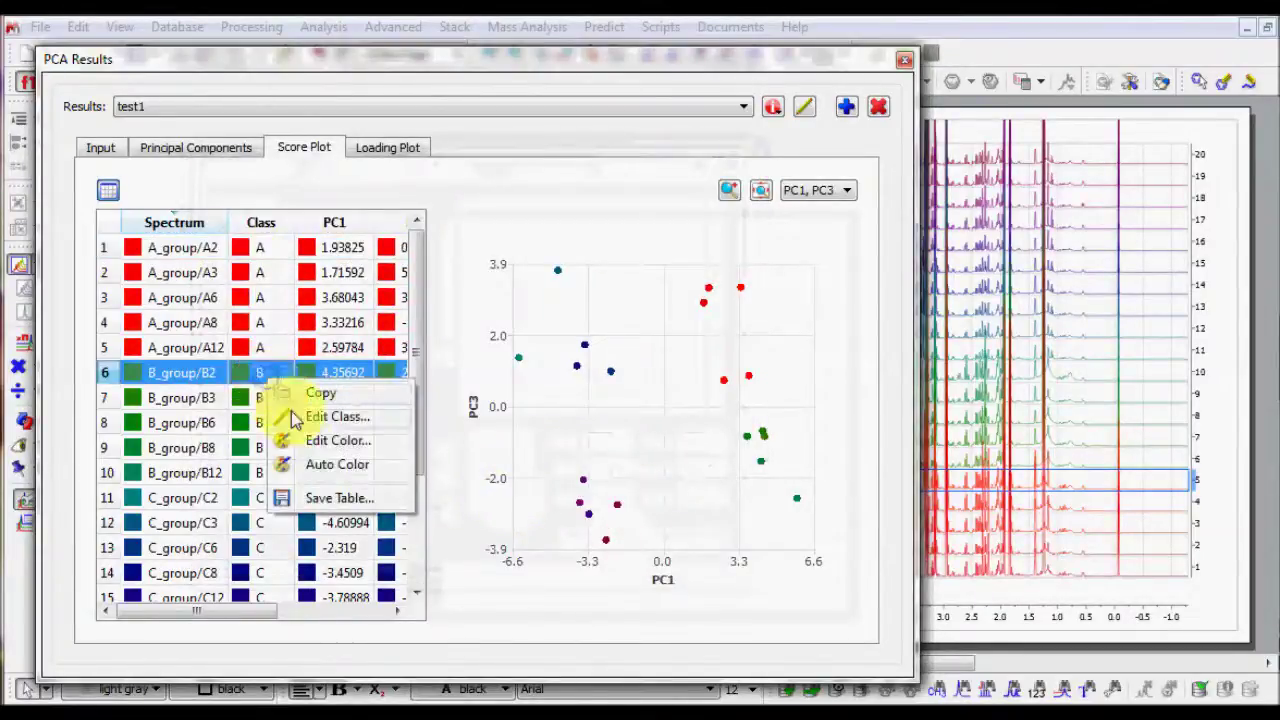
click(322, 442)
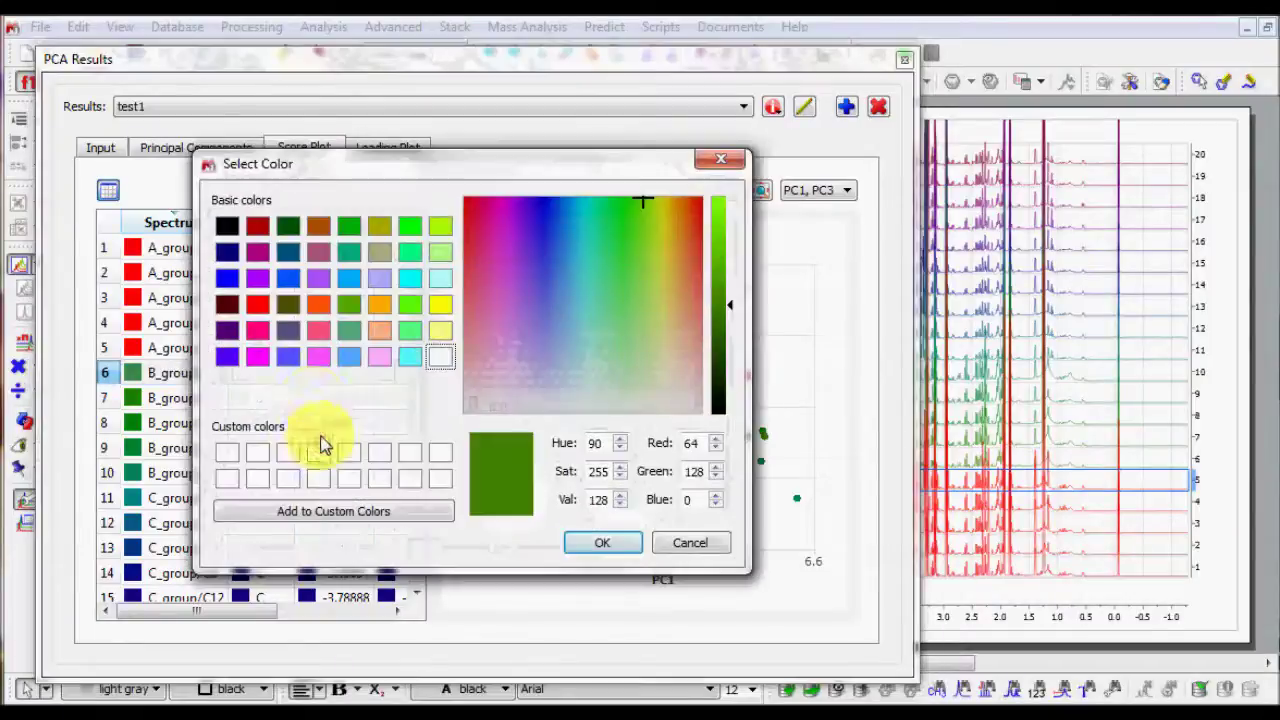
click(410, 304)
click(600, 543)
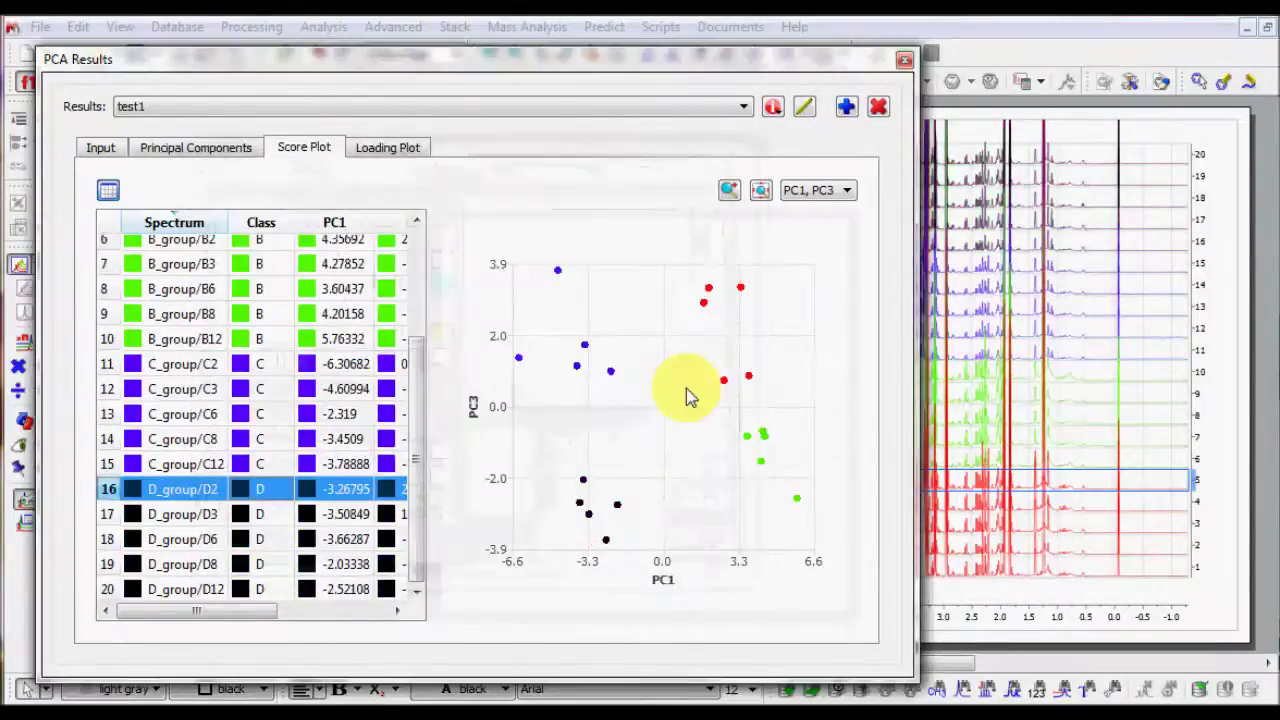
drag(723, 65, 561, 36)
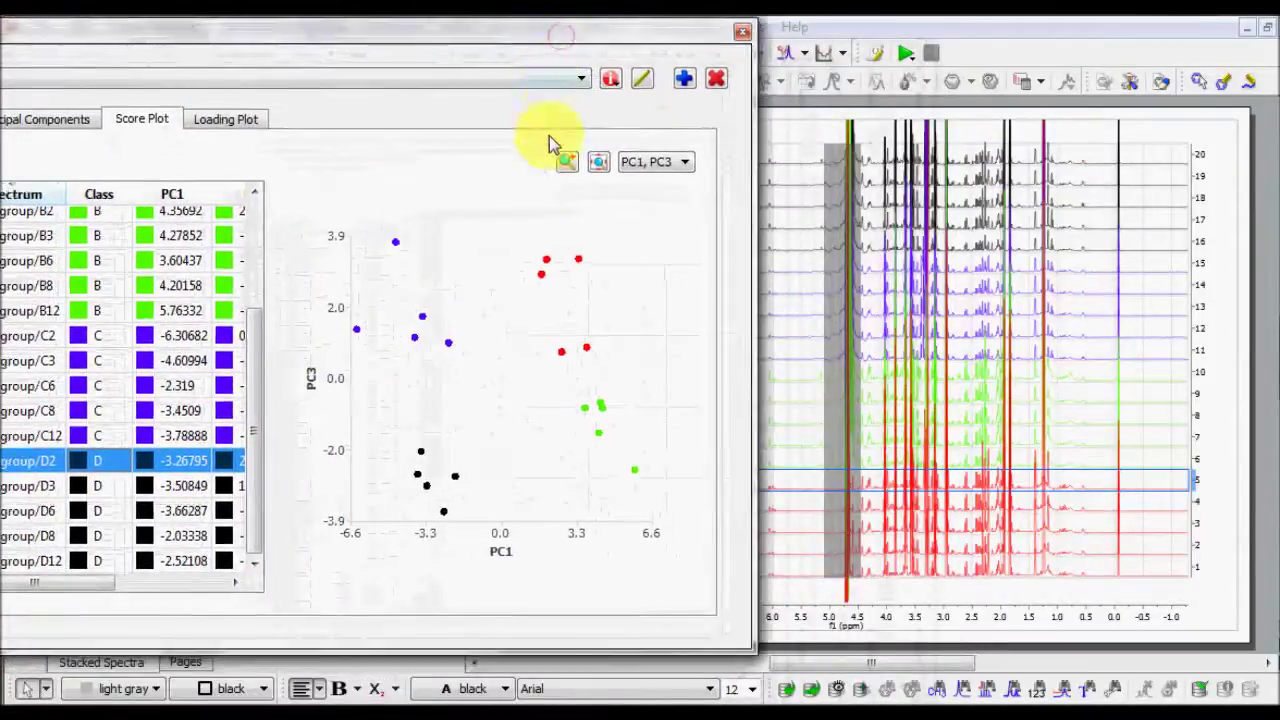
Step: Inspect score points from class A, B6 and D8, then switch to Active Spectrum display
click(541, 270)
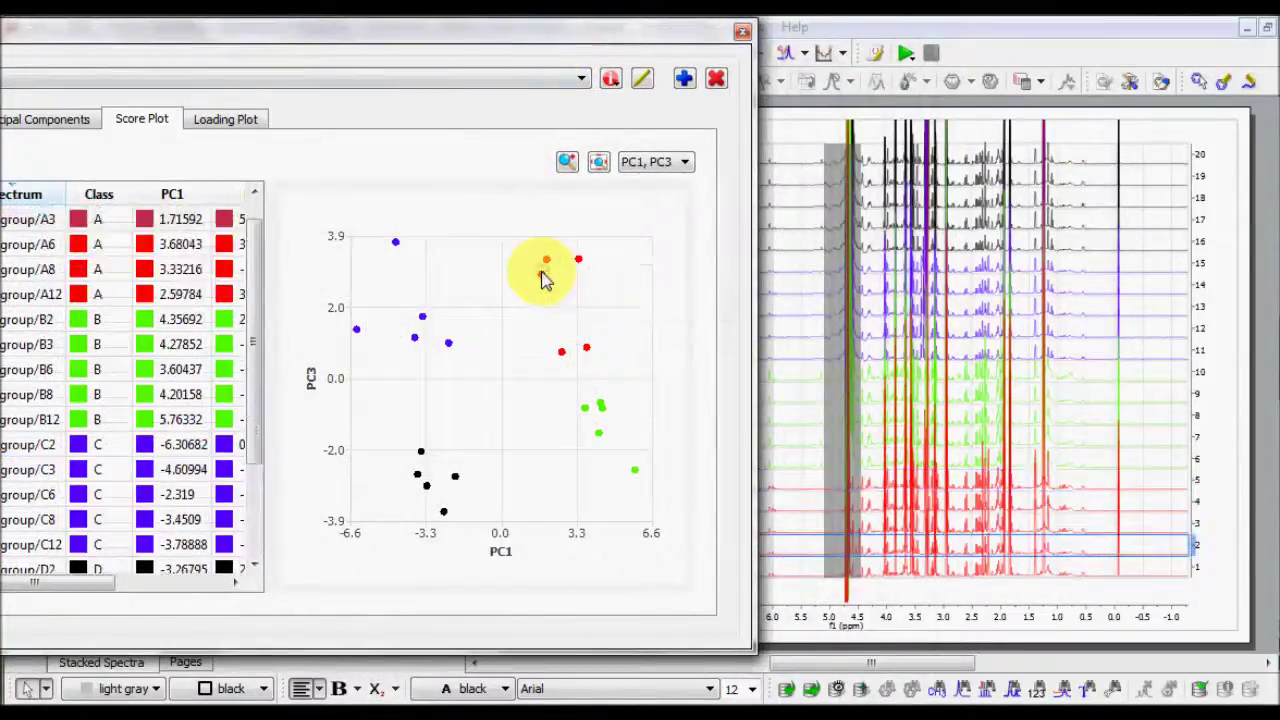
click(584, 418)
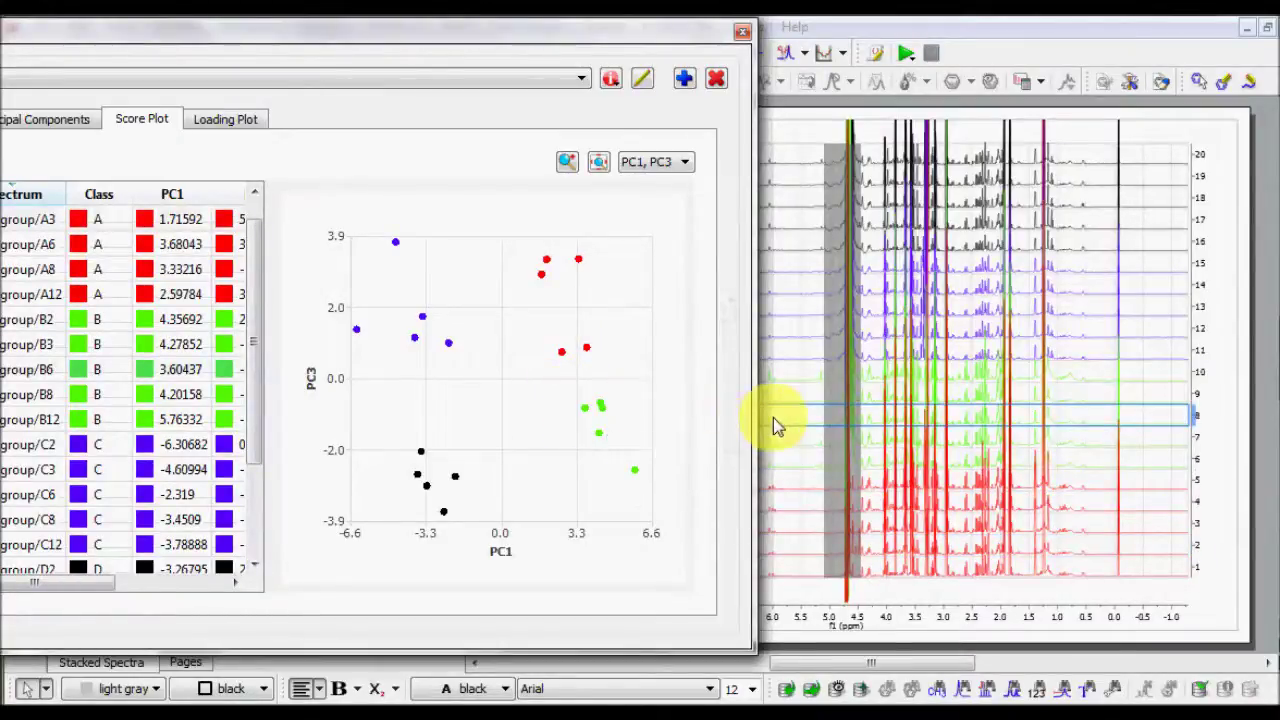
click(456, 478)
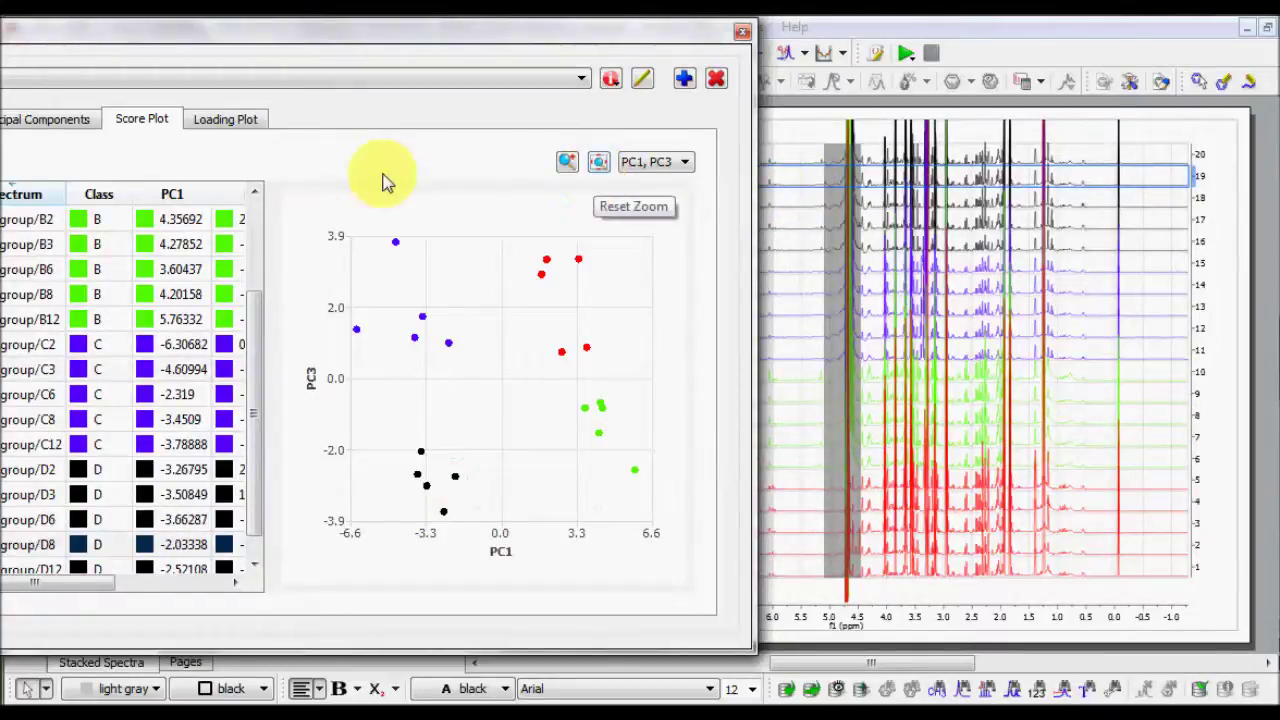
drag(329, 37, 564, 388)
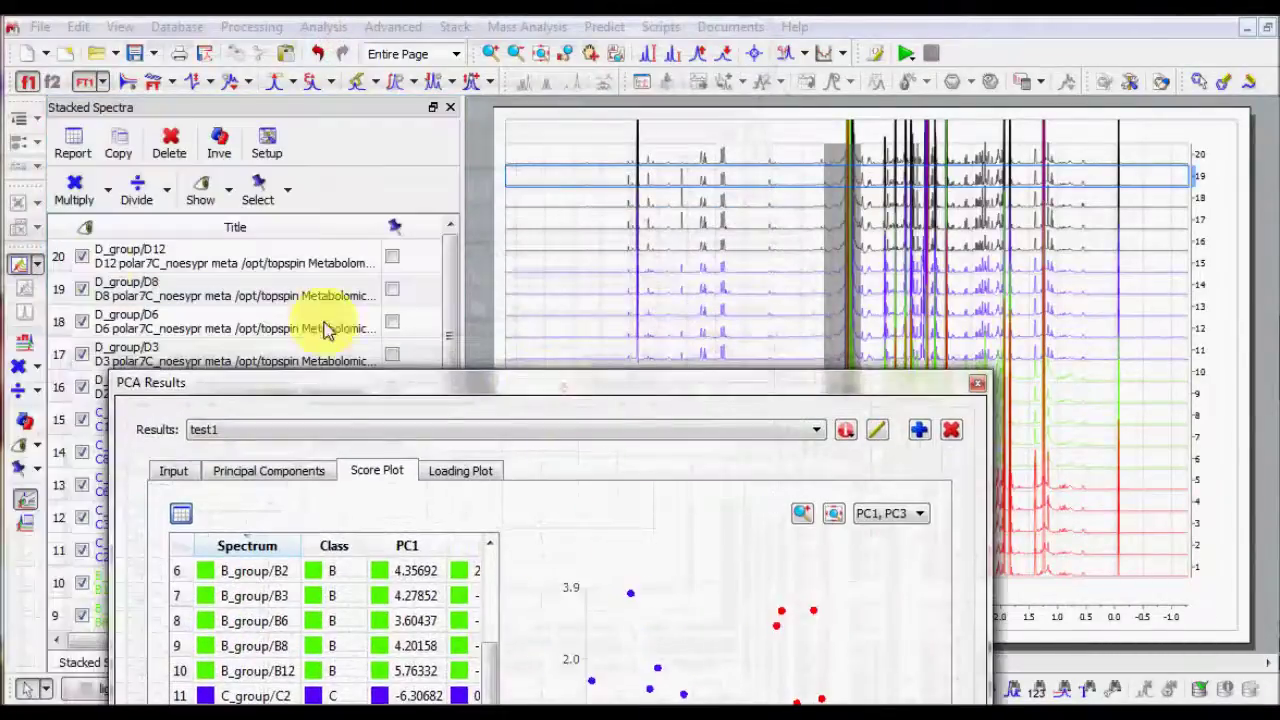
click(37, 265)
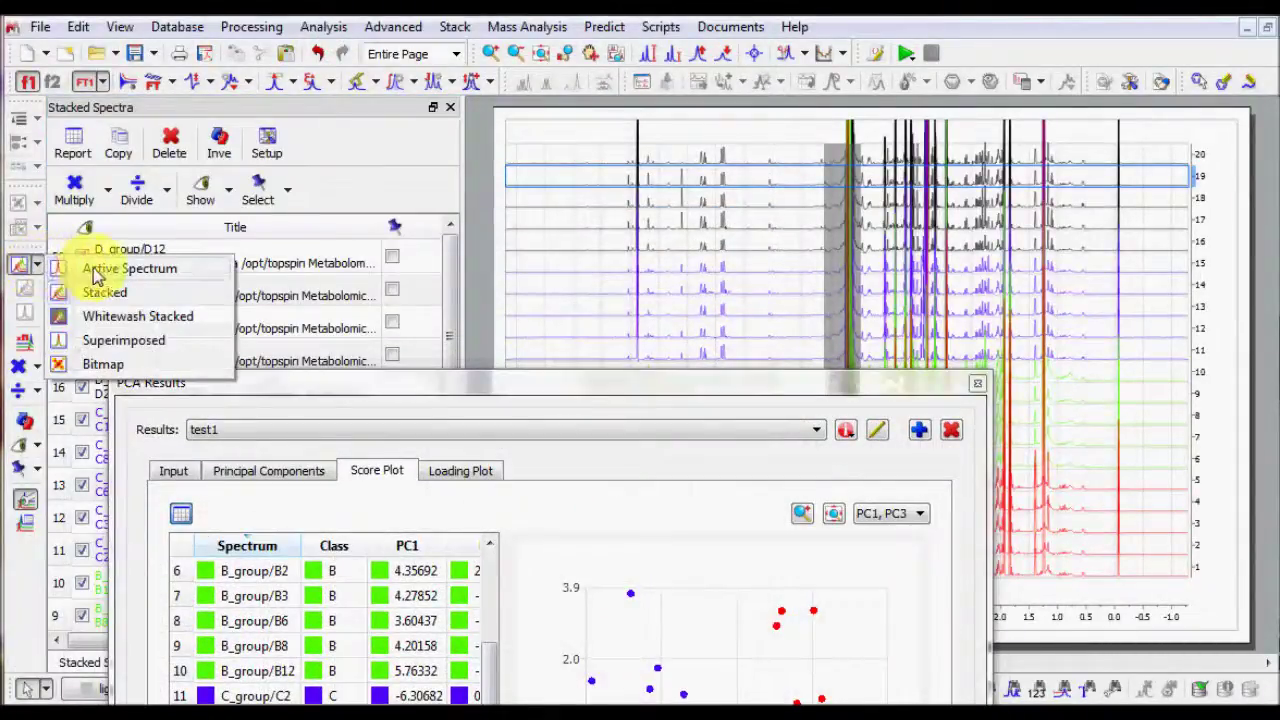
click(95, 267)
Step: View the individual spectra for score points A8, C6 and C3
drag(320, 386, 155, 68)
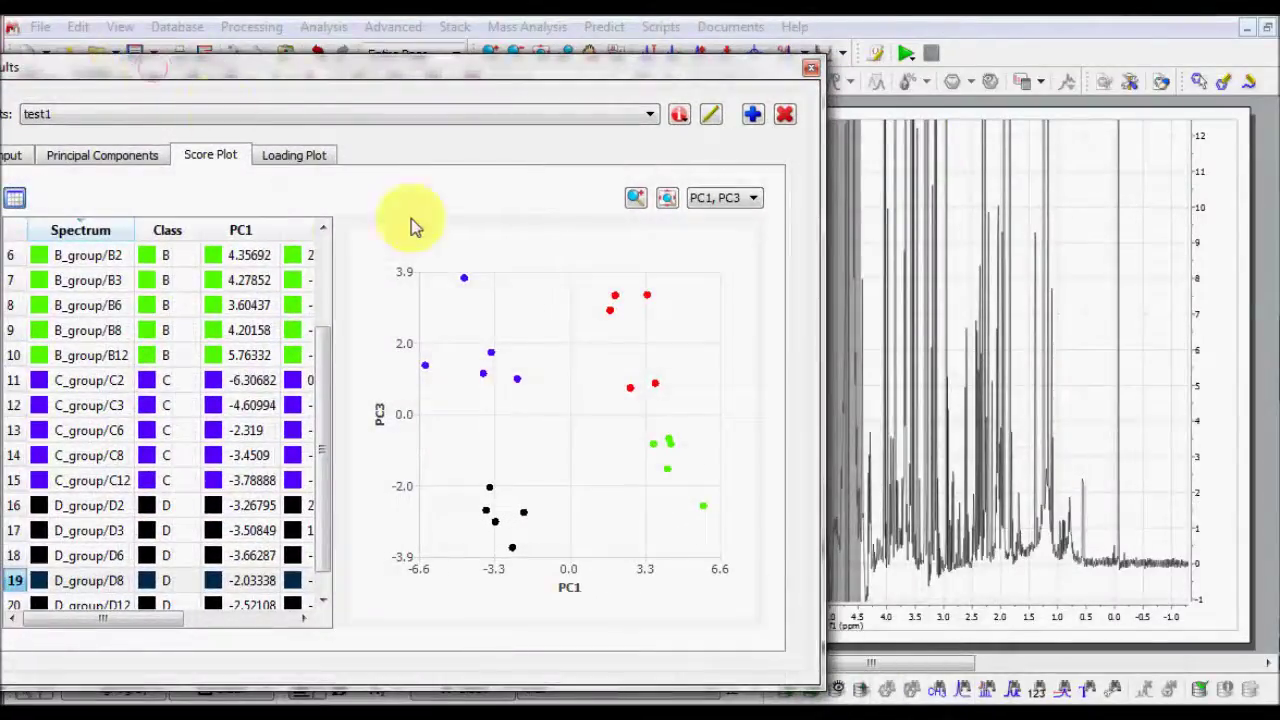
mouse_move(651, 295)
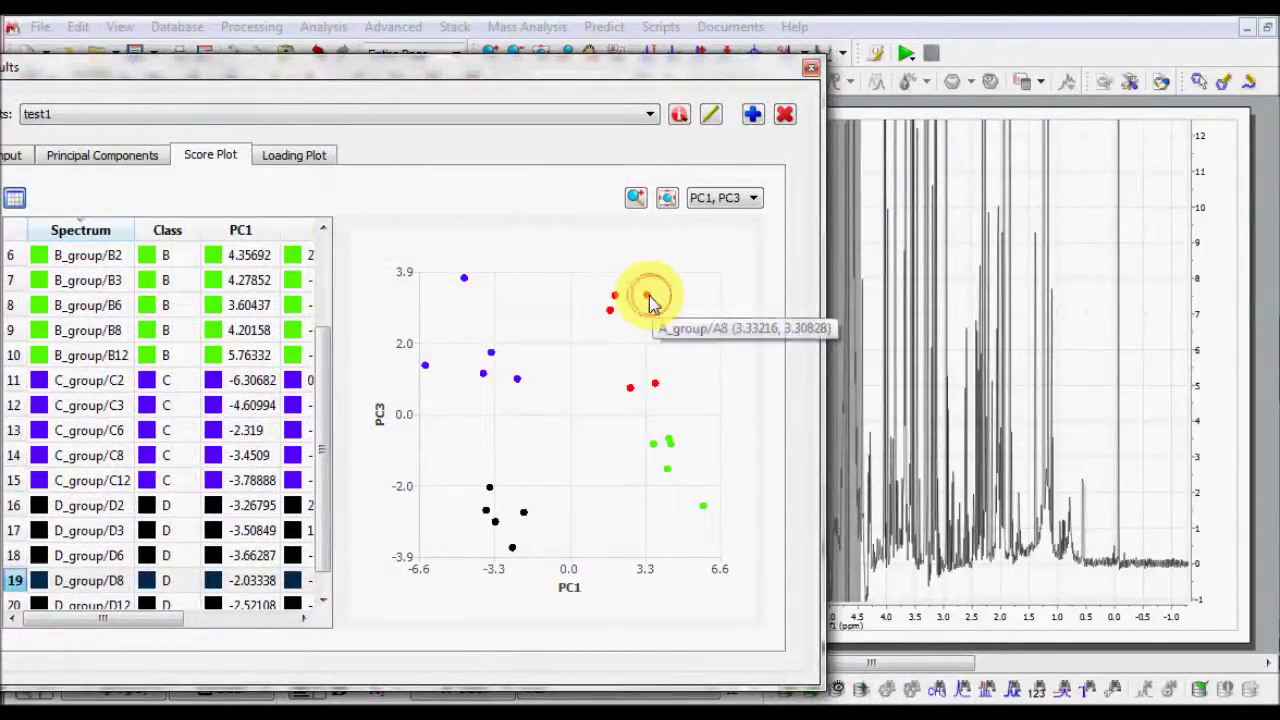
click(651, 296)
click(516, 379)
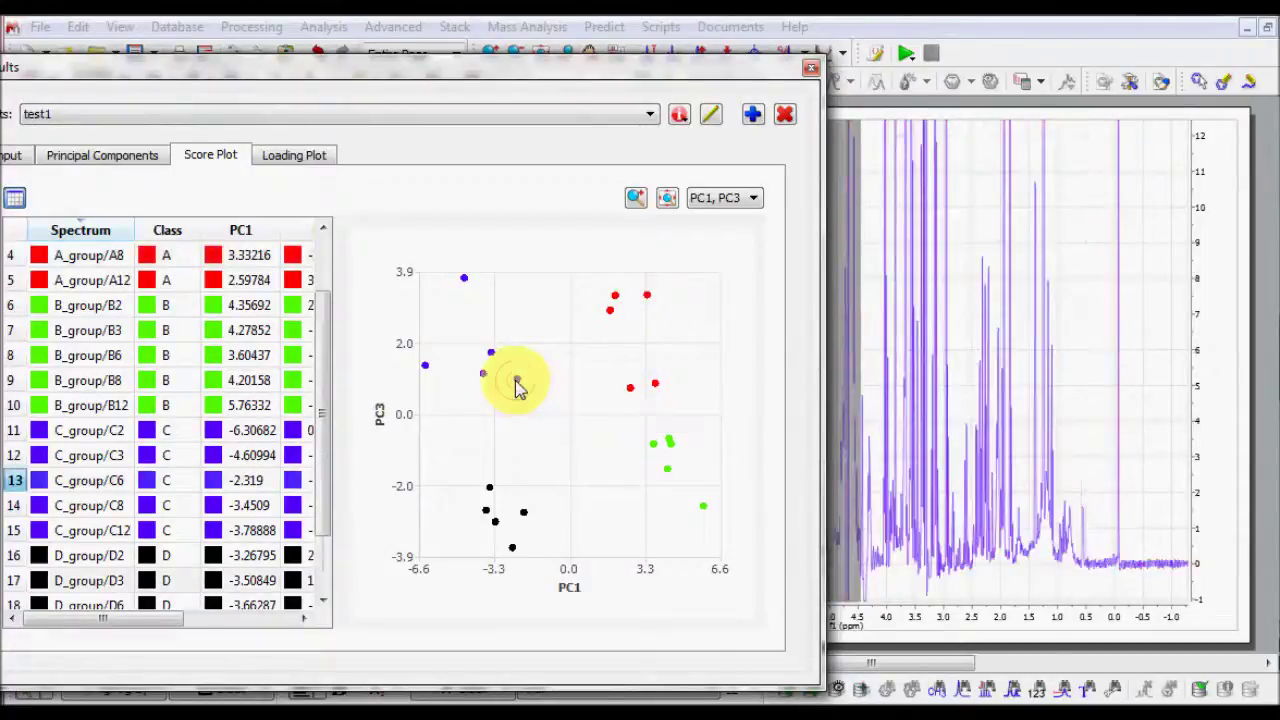
mouse_move(464, 280)
click(464, 280)
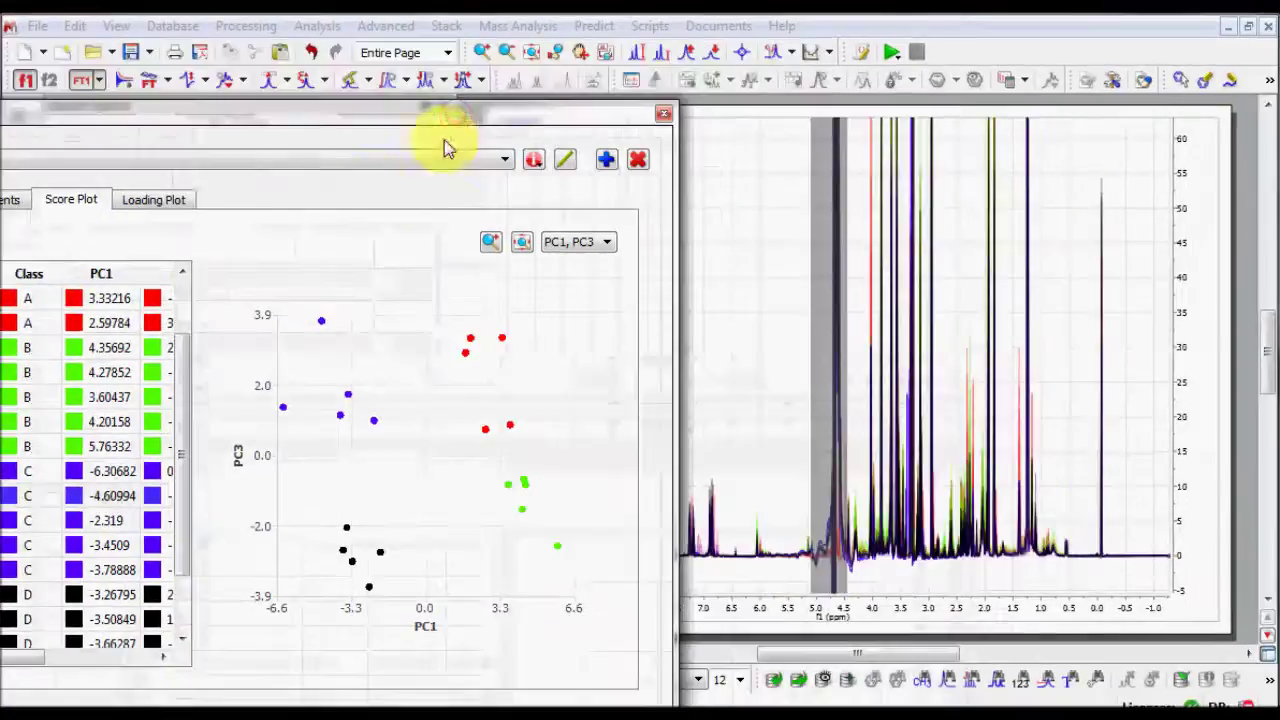
Step: Show the loading plot with PC1 versus PC3
click(182, 202)
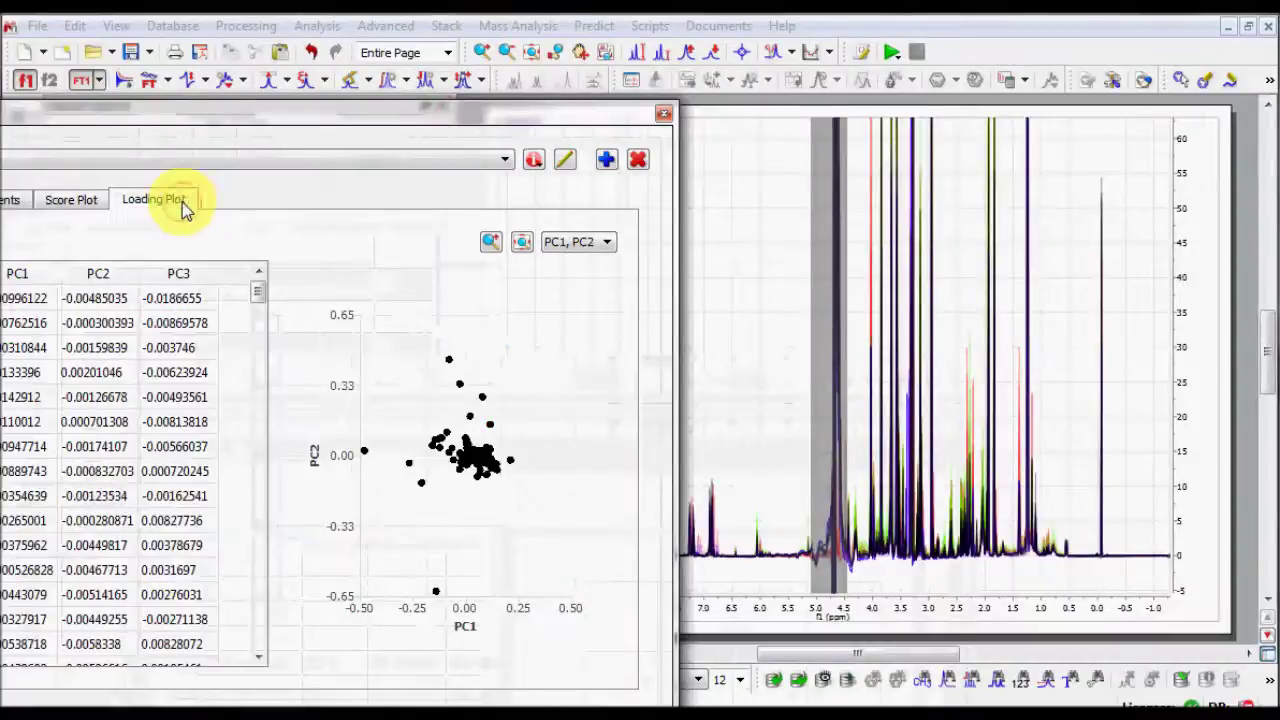
drag(199, 118, 264, 68)
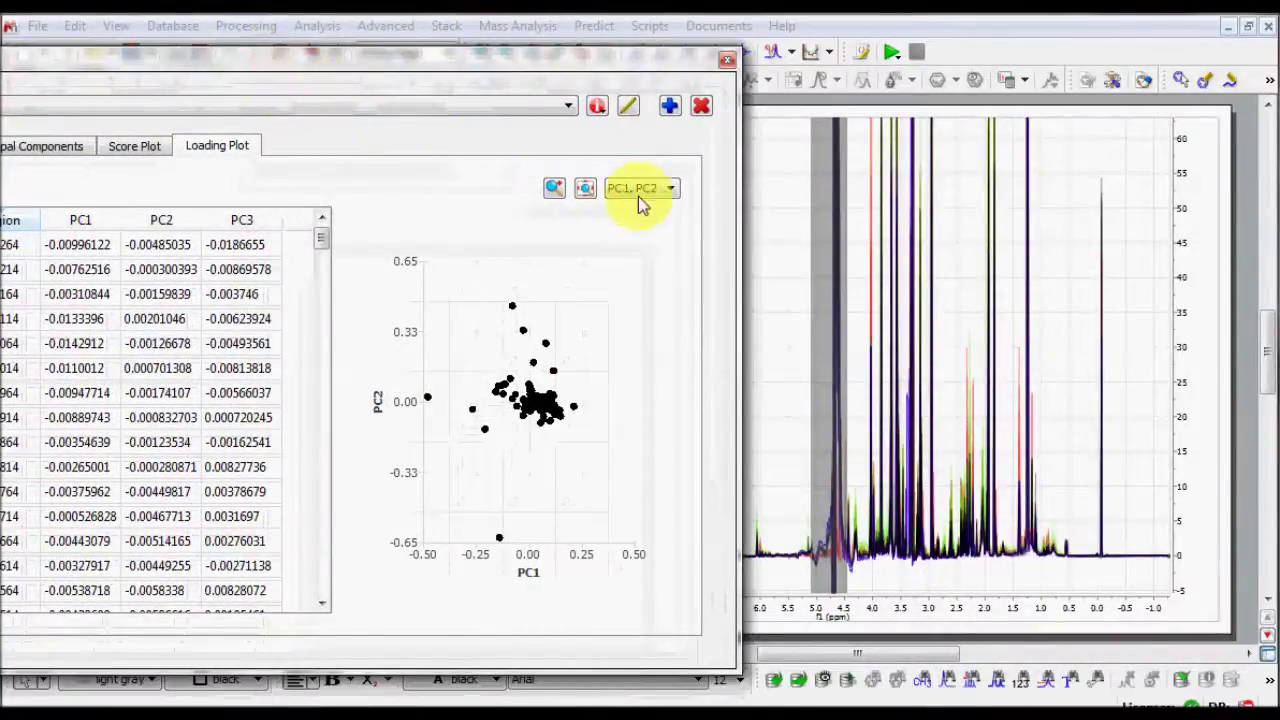
click(671, 190)
click(660, 220)
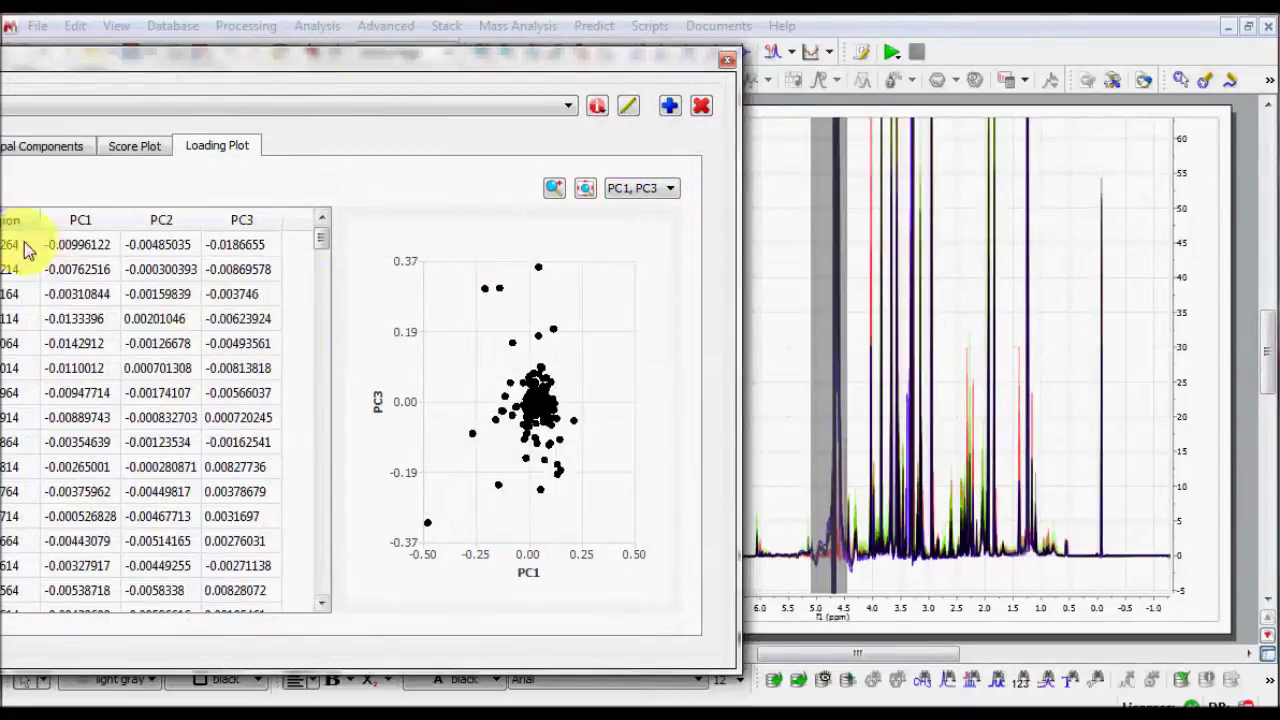
Step: Auto Color the loadings blue-to-red and sort the table by PC3 descending, led by 0.360283
click(256, 250)
right_click(256, 250)
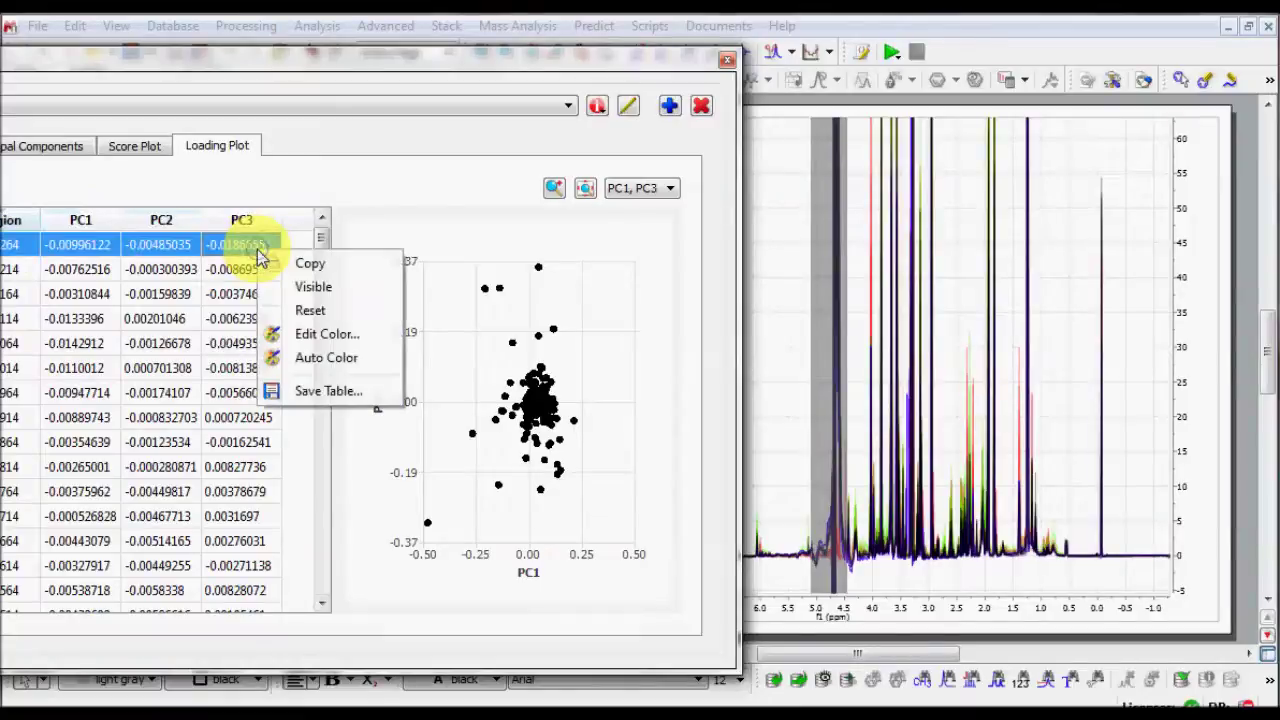
click(327, 359)
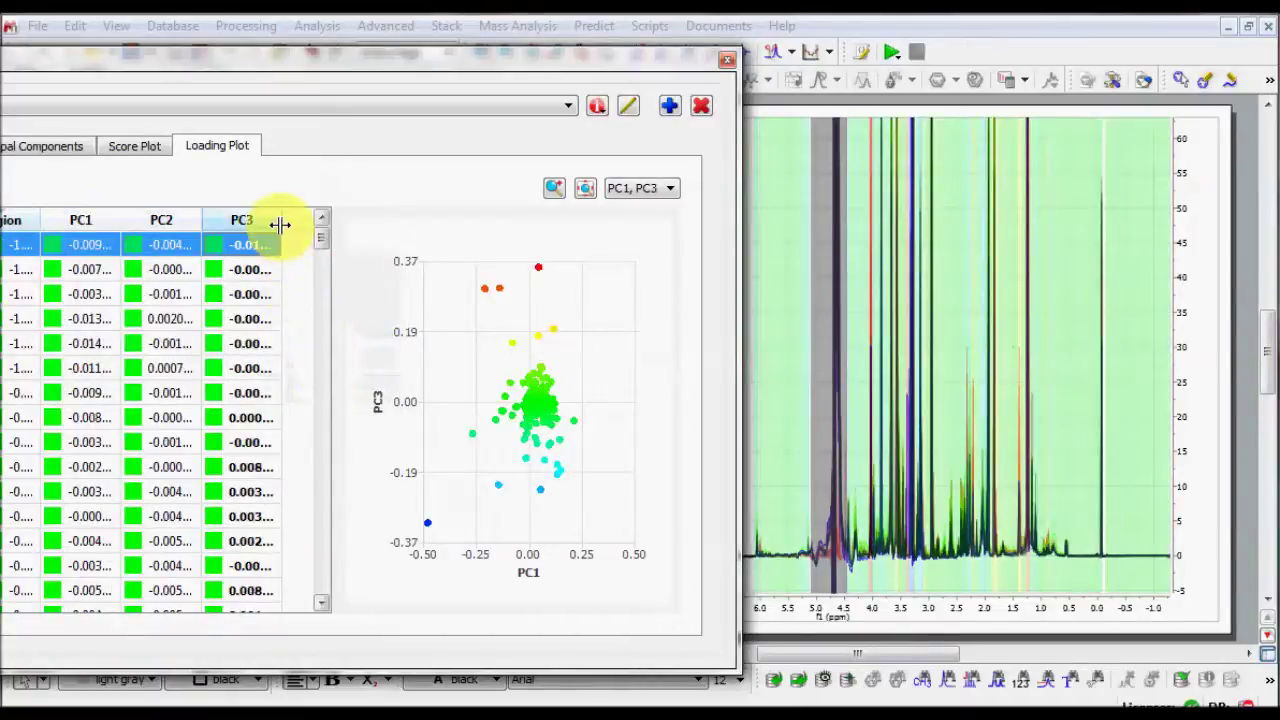
drag(280, 219, 373, 268)
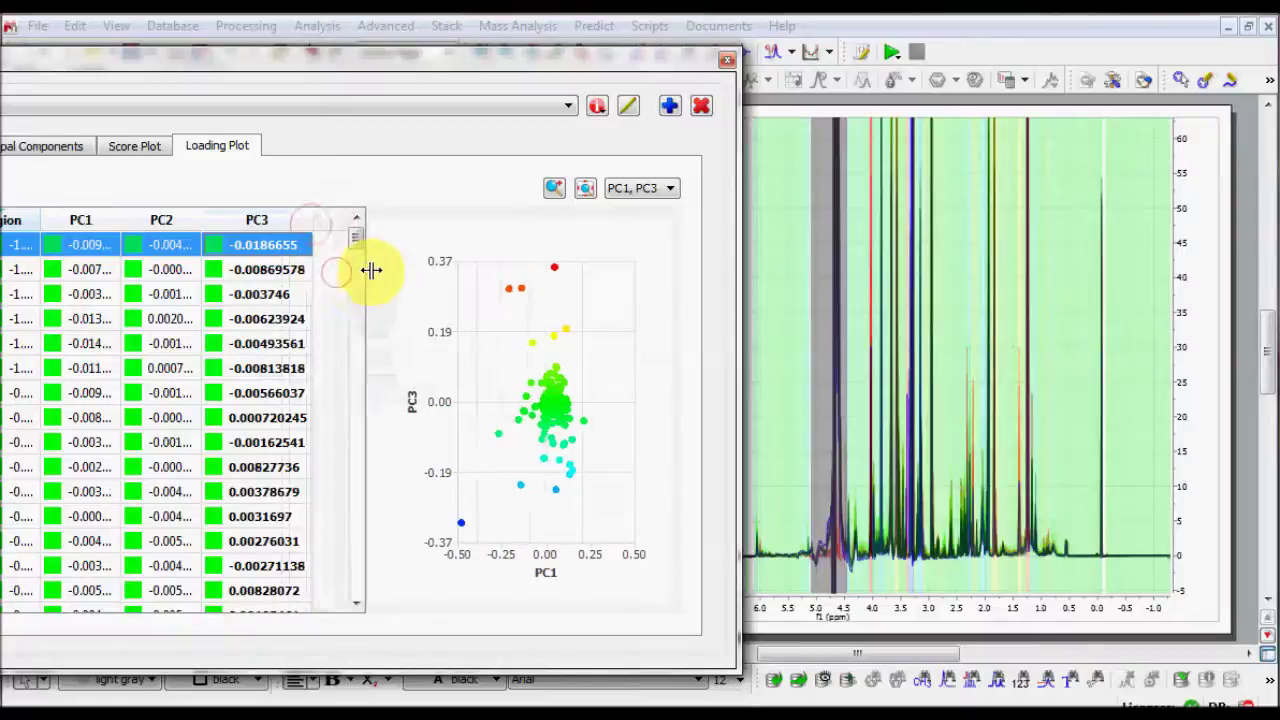
click(268, 228)
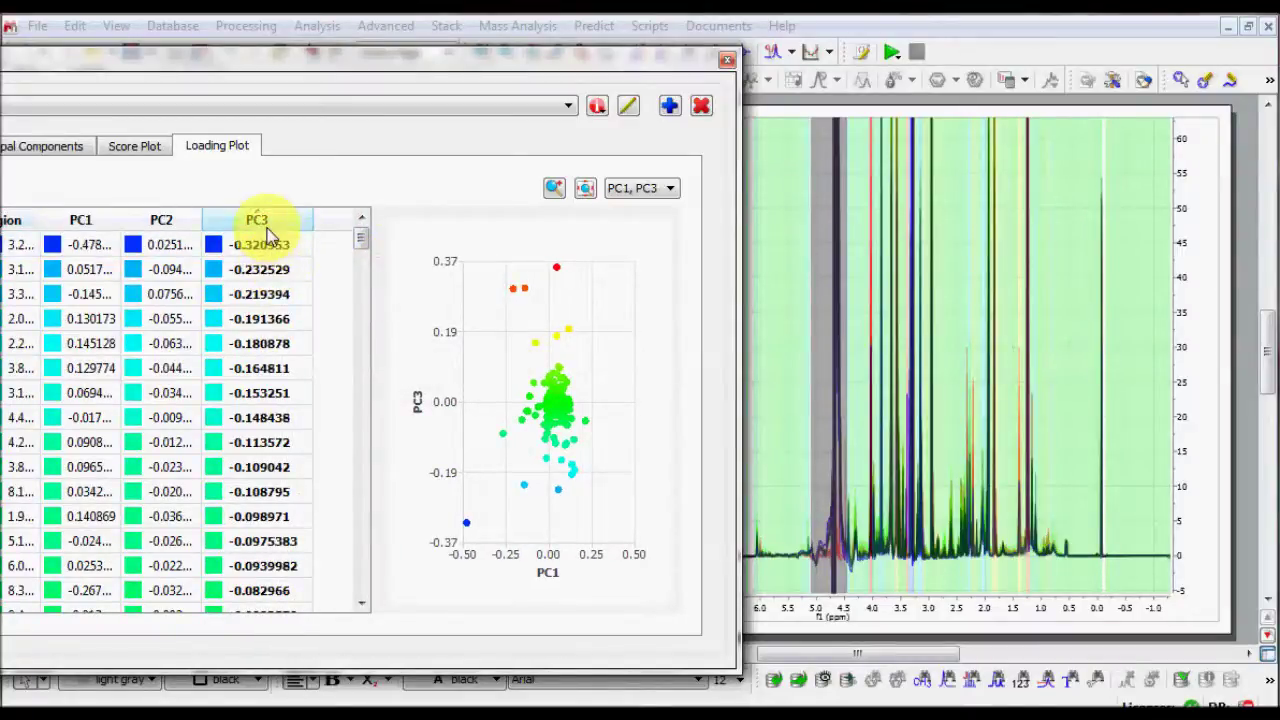
click(266, 230)
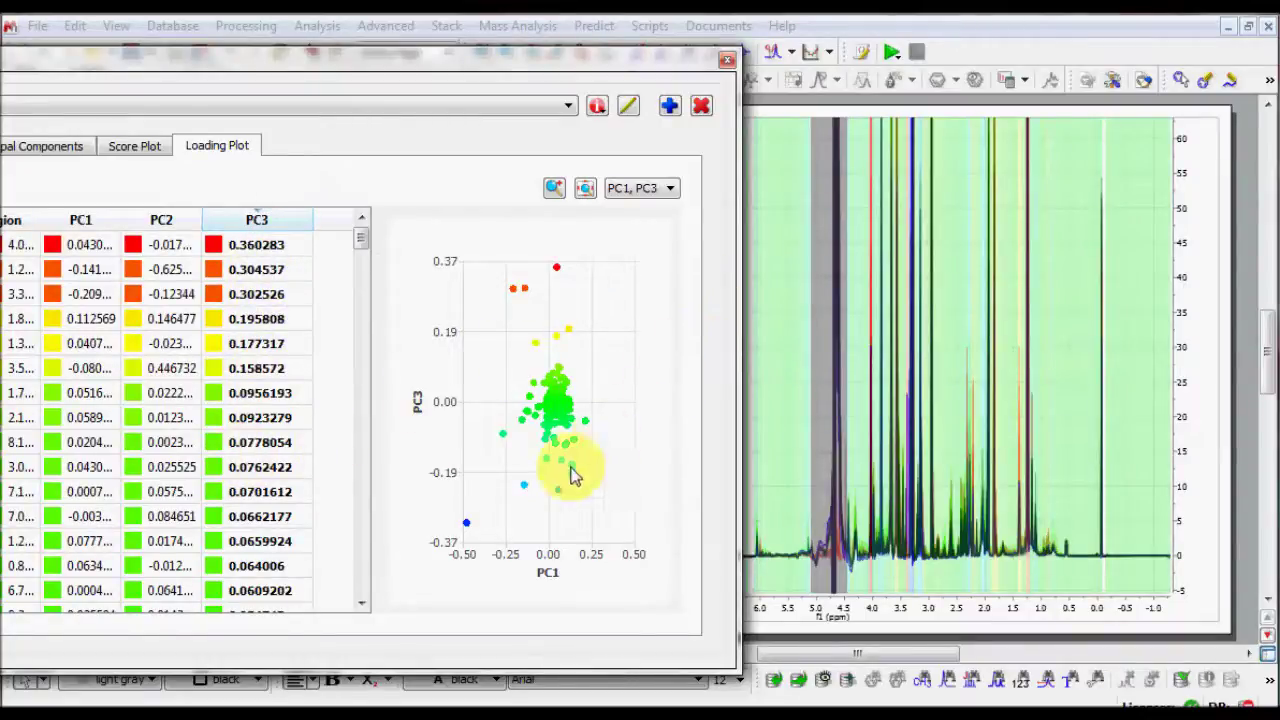
mouse_move(518, 289)
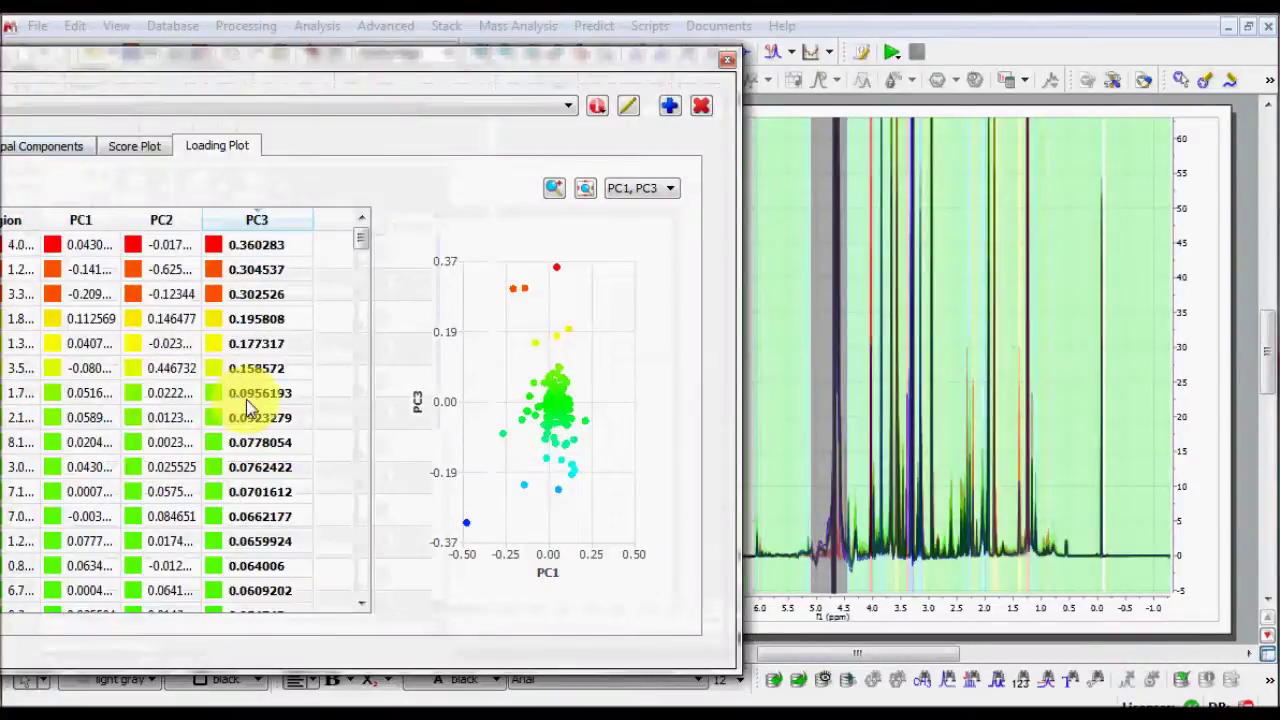
Step: Hide the loading rows from 0.0956193 to -0.098971 and move the PCA window off the spectra
click(243, 392)
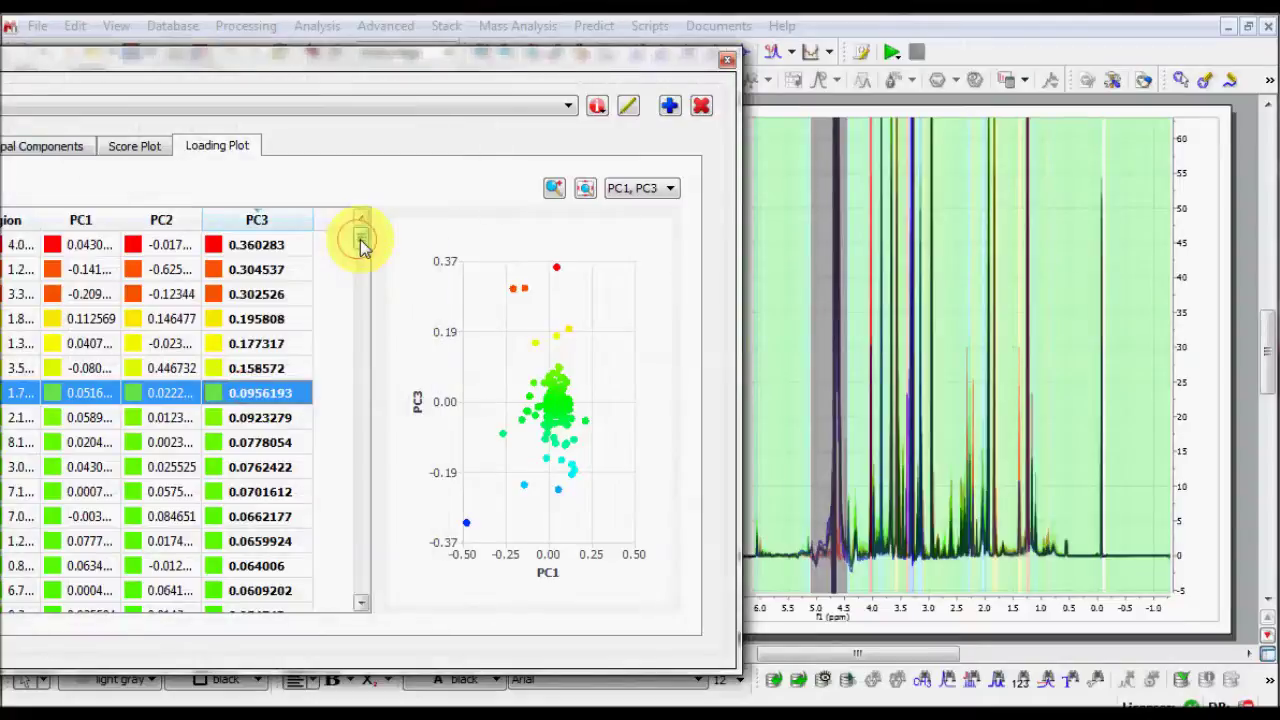
mouse_move(357, 243)
mouse_down()
mouse_move(371, 349)
mouse_move(352, 510)
mouse_move(361, 588)
mouse_up()
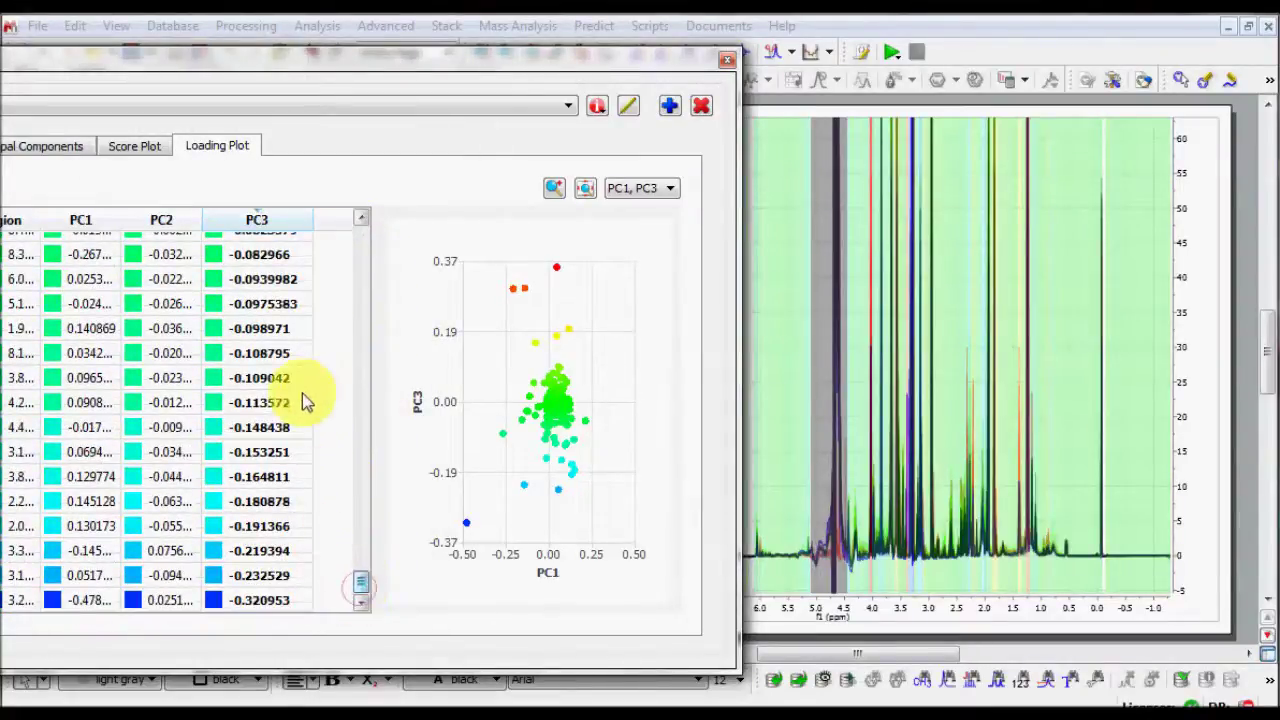
shift+click(287, 328)
right_click(288, 328)
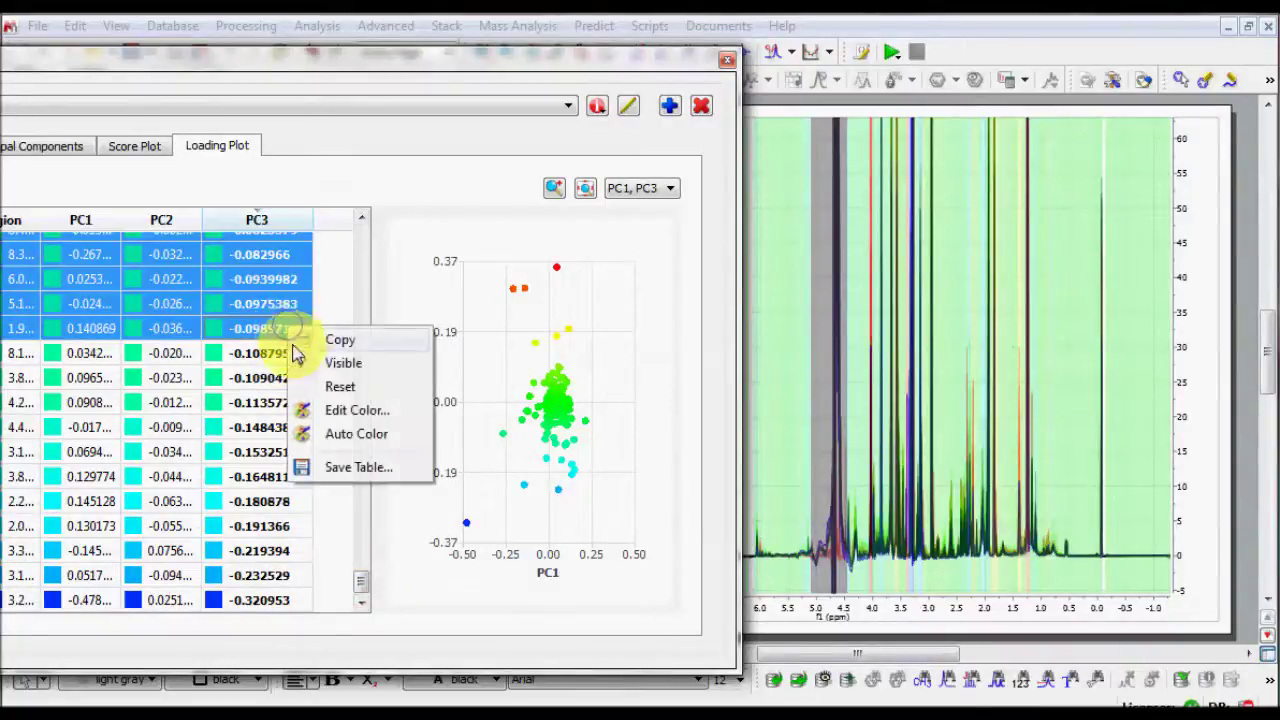
click(305, 366)
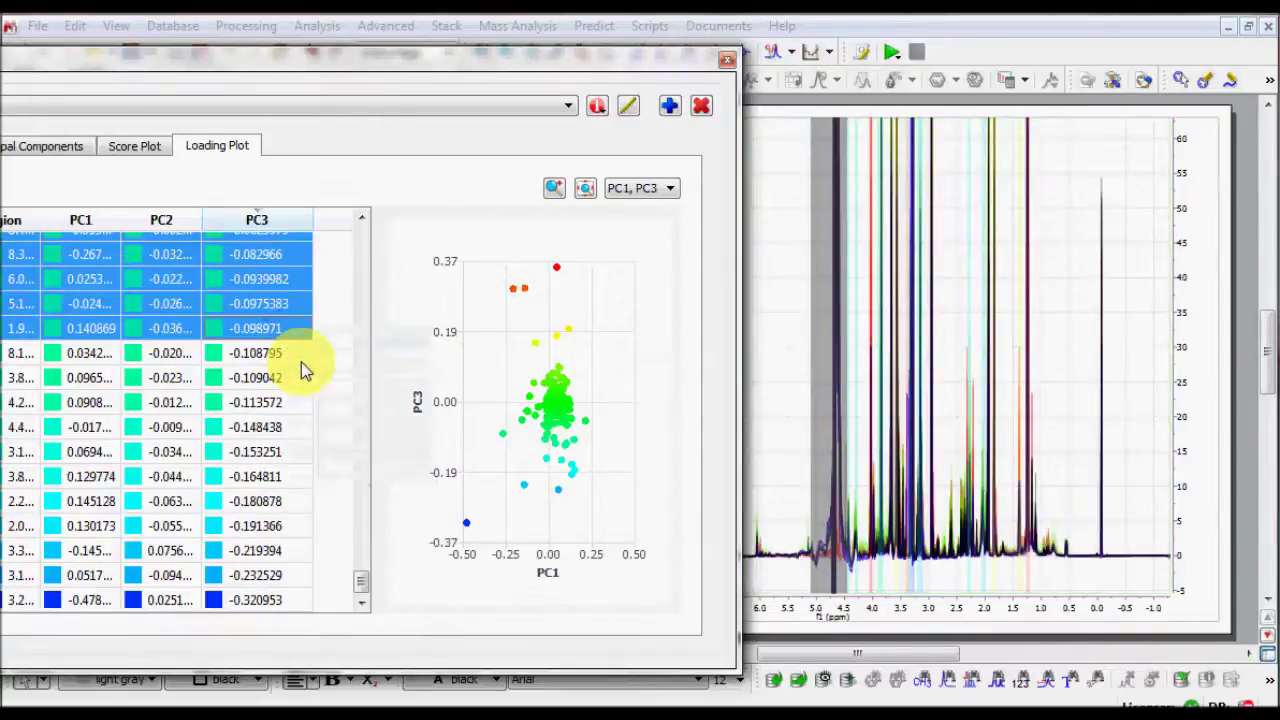
drag(594, 58, 424, 62)
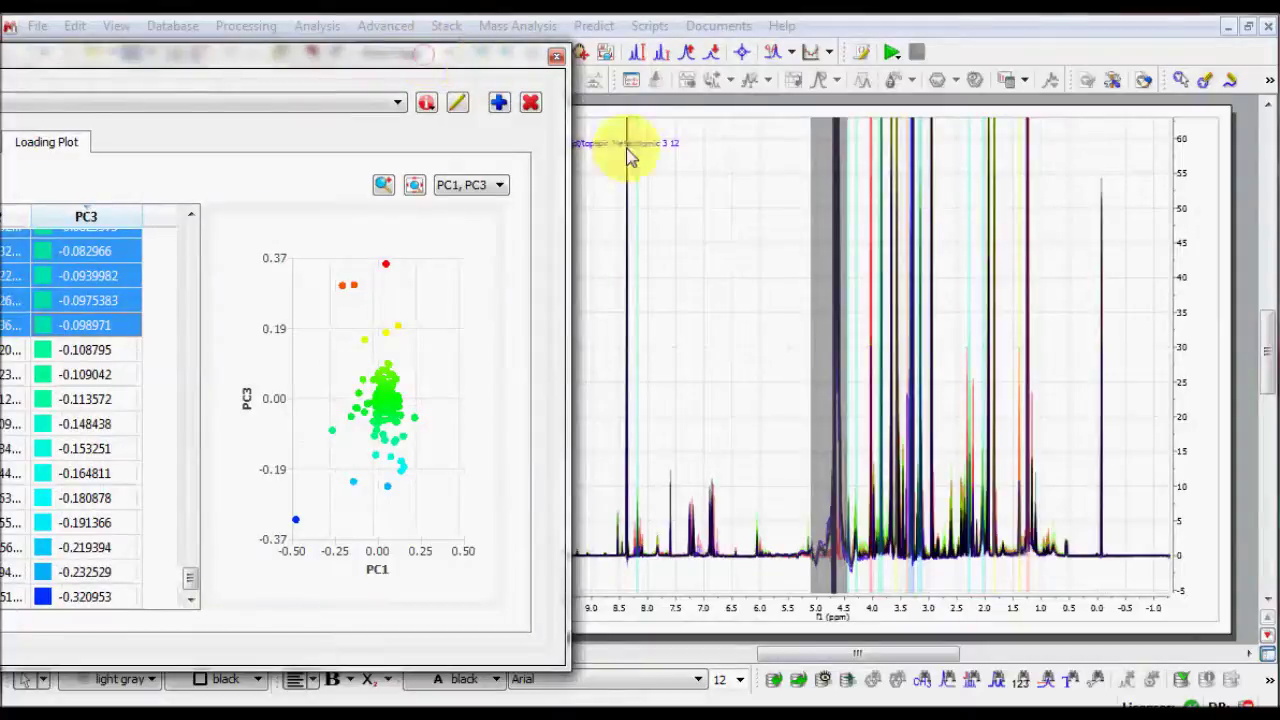
click(1092, 508)
Step: Zoom and pan over the coloured bins near 1.6–2.35 ppm, then restore the full spectrum
drag(940, 483, 824, 481)
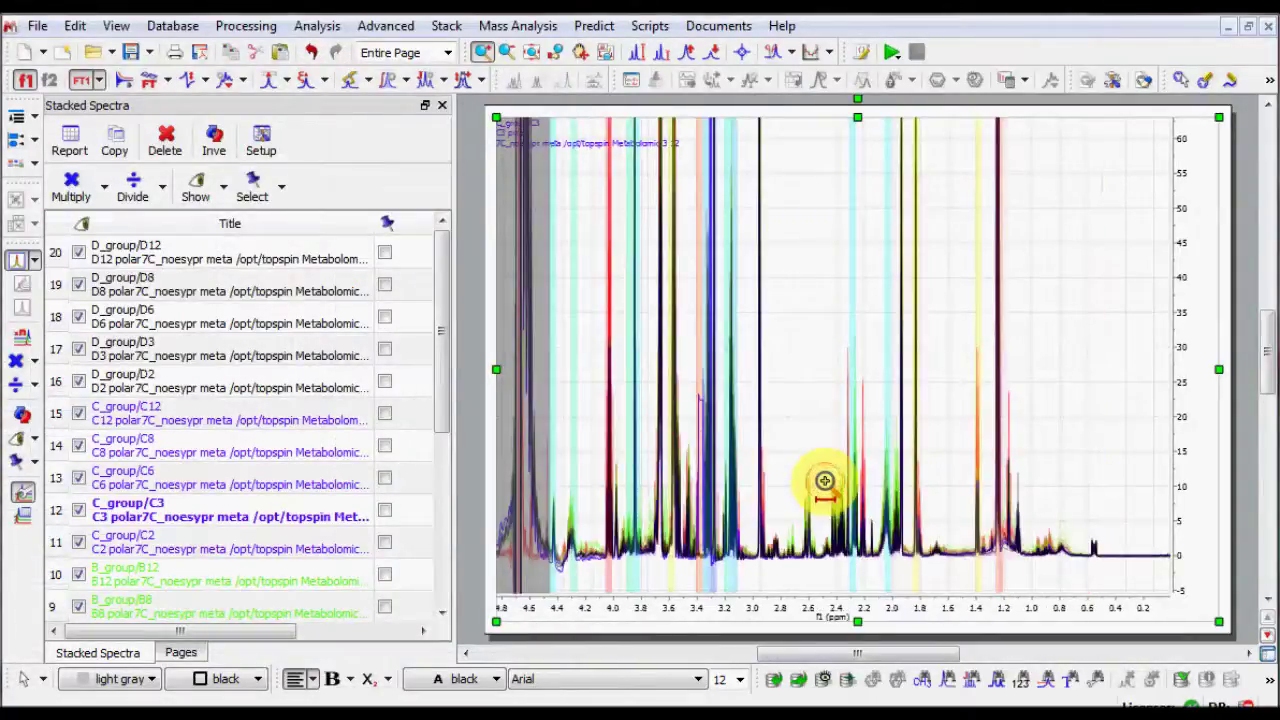
drag(1046, 497, 943, 493)
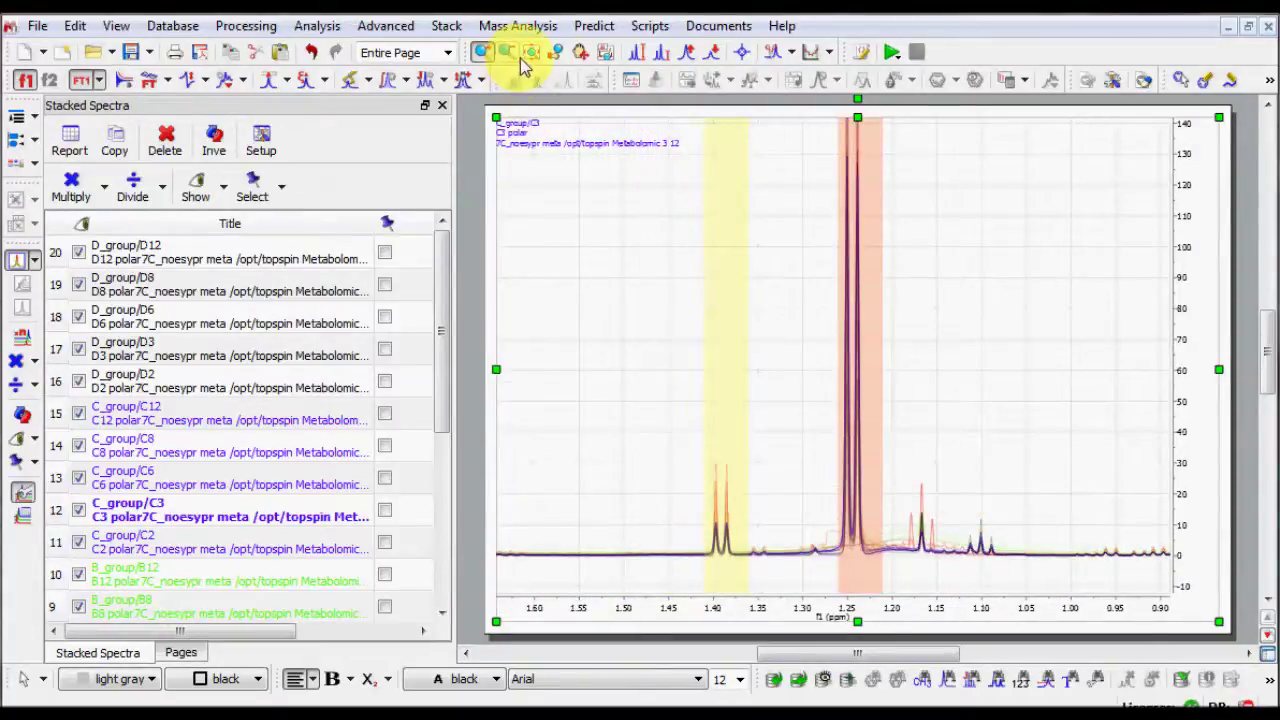
click(578, 605)
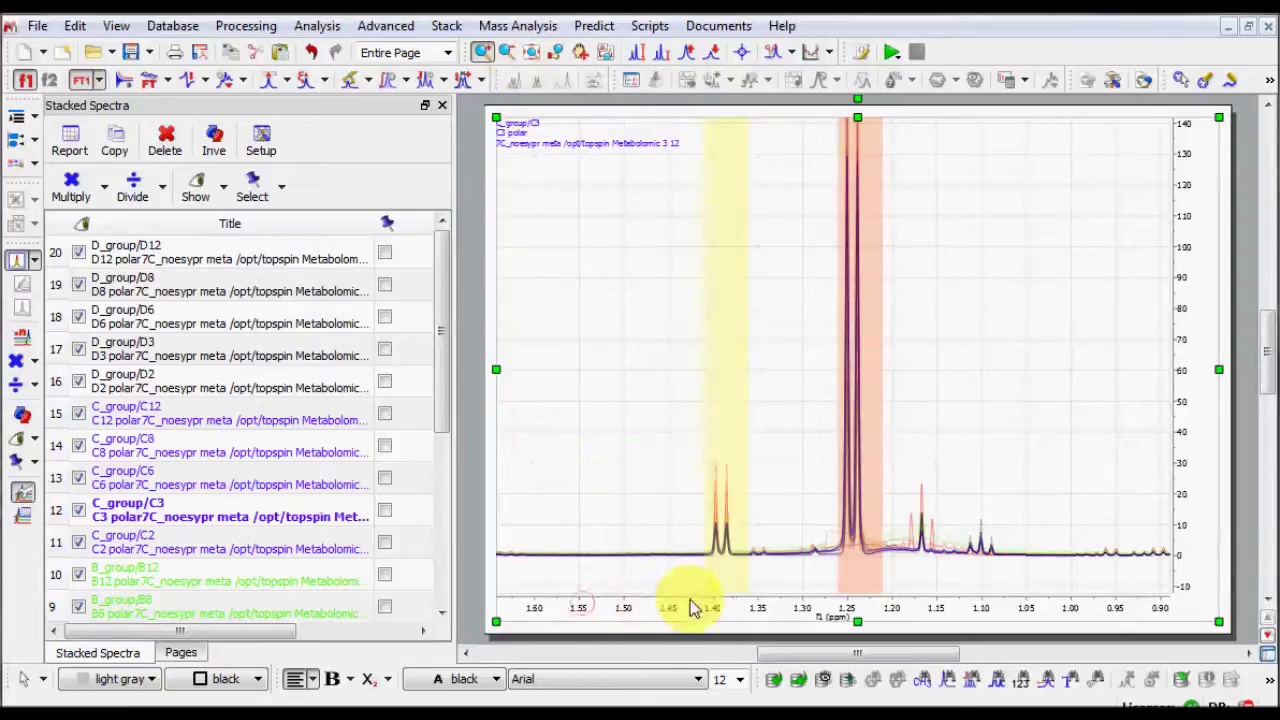
drag(693, 607, 1116, 593)
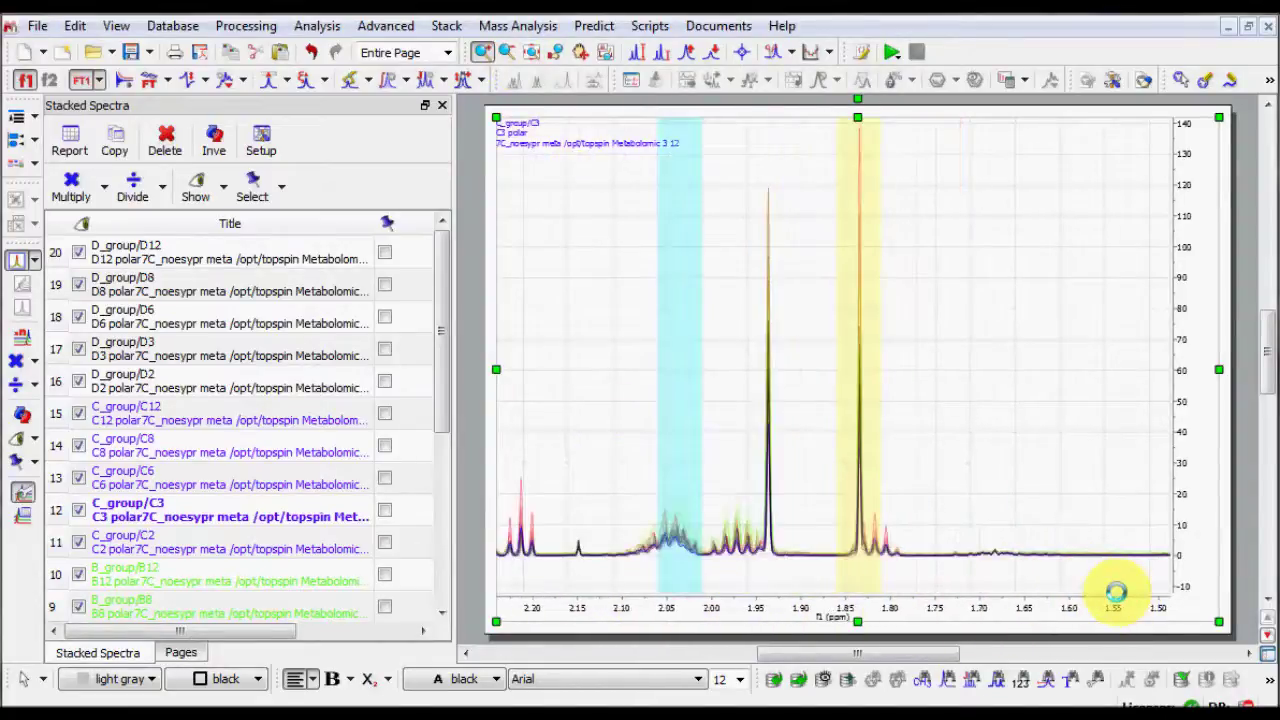
drag(629, 600, 746, 598)
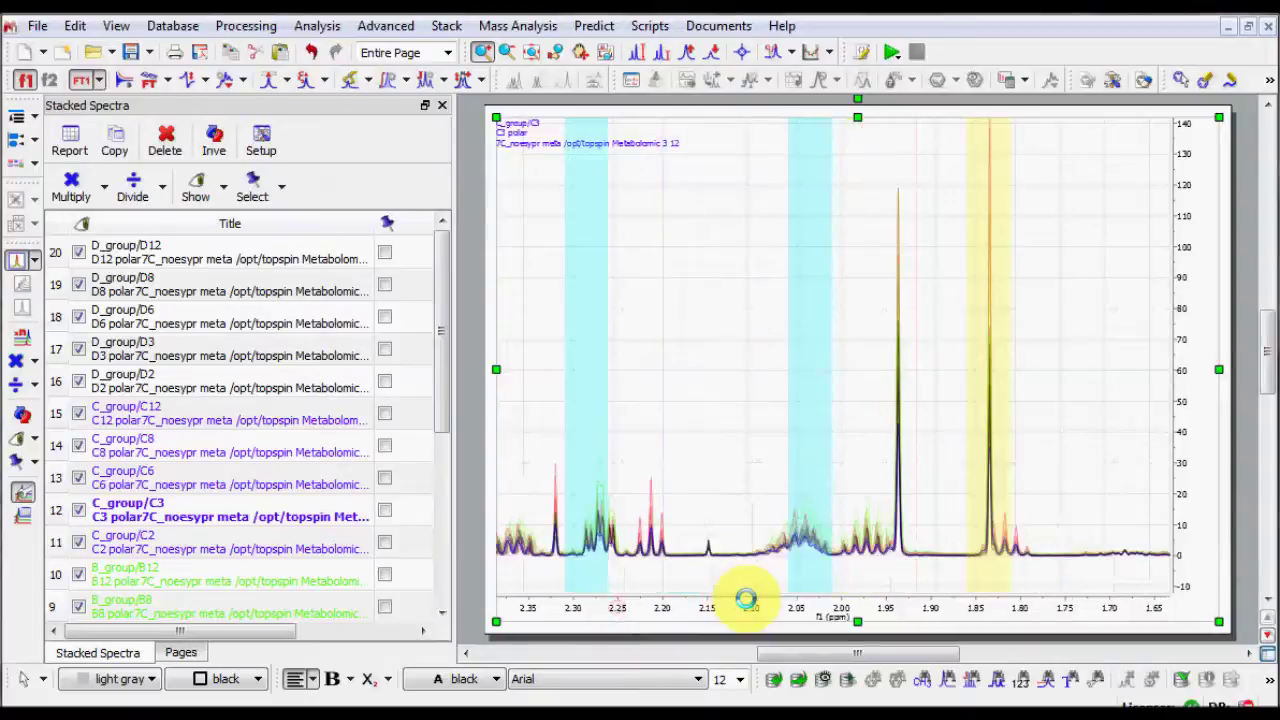
click(545, 52)
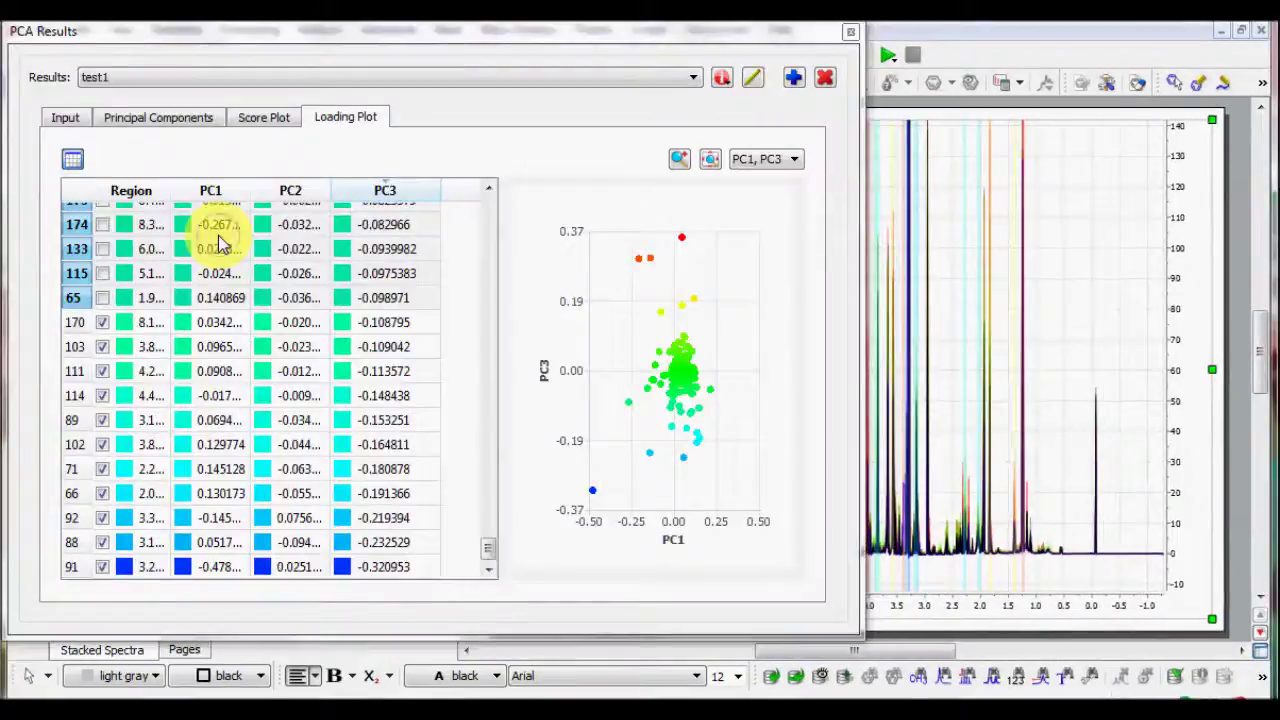
Step: Review the test1 score plot and the options for the B_group/B6 row
right_click(220, 245)
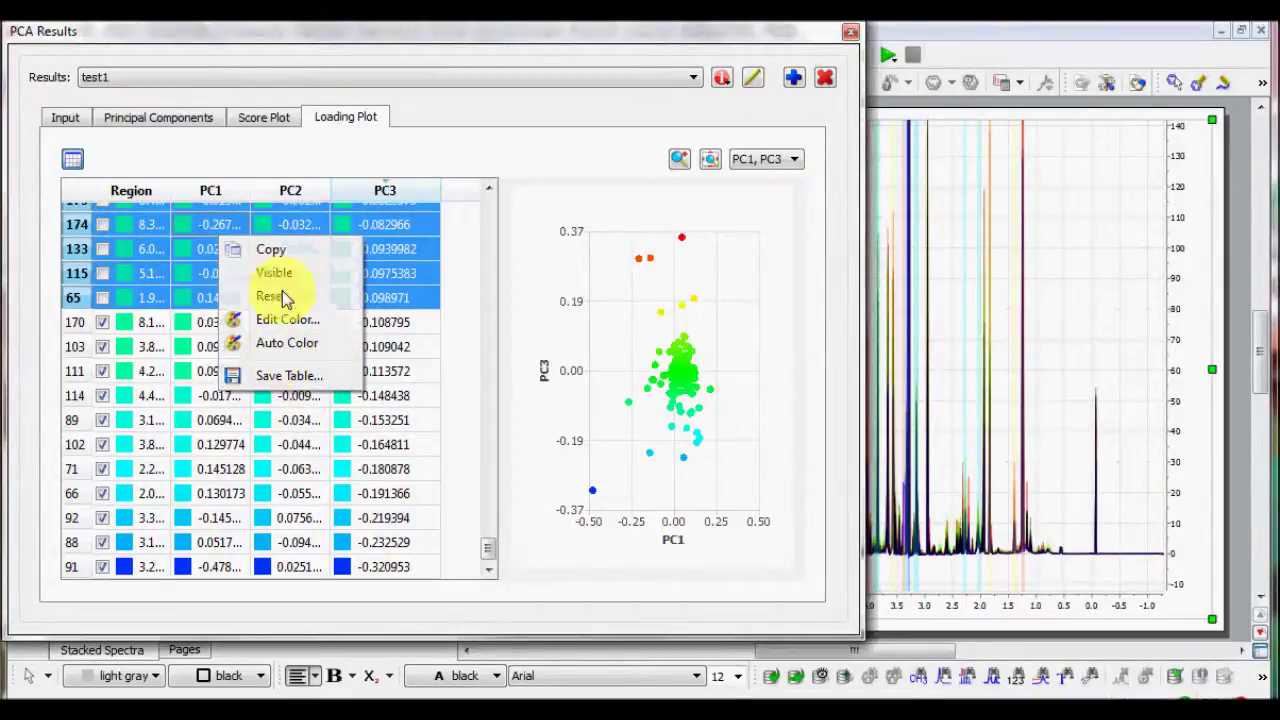
click(265, 118)
right_click(284, 318)
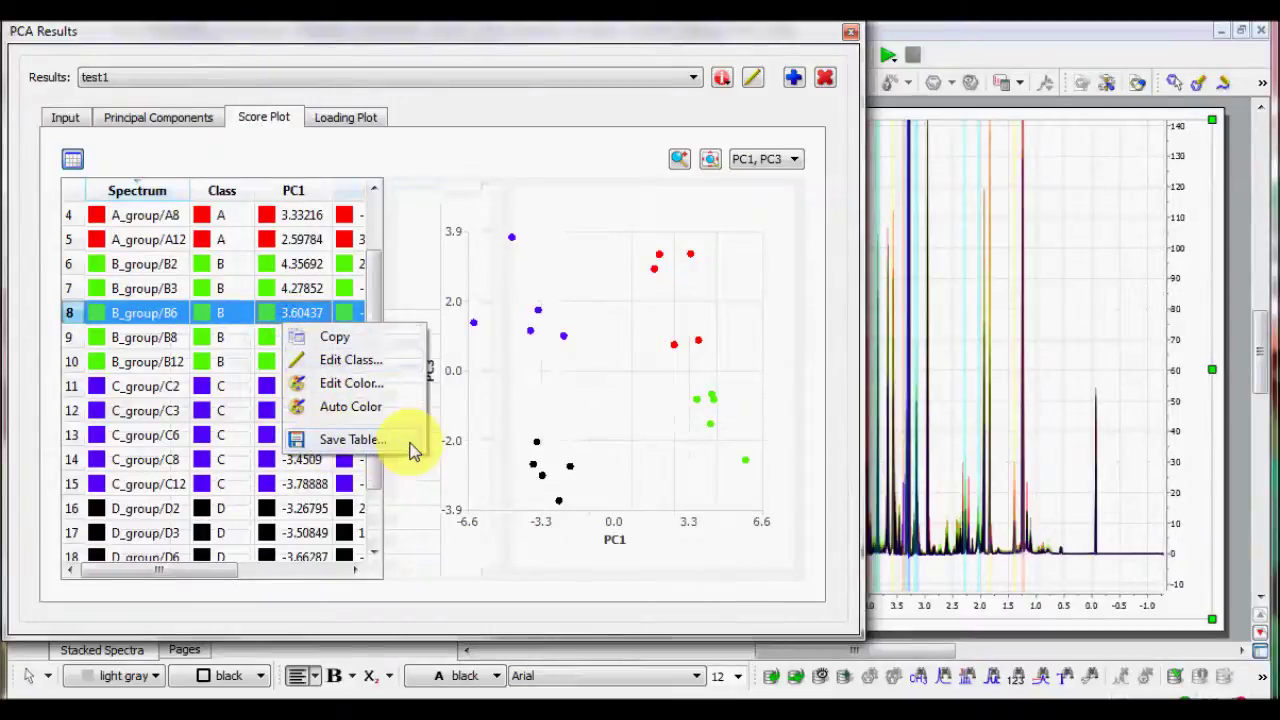
Step: Check the relative weights (PC1 39.71, PC2 18.73, PC3 14.66) and bar chart options
click(208, 121)
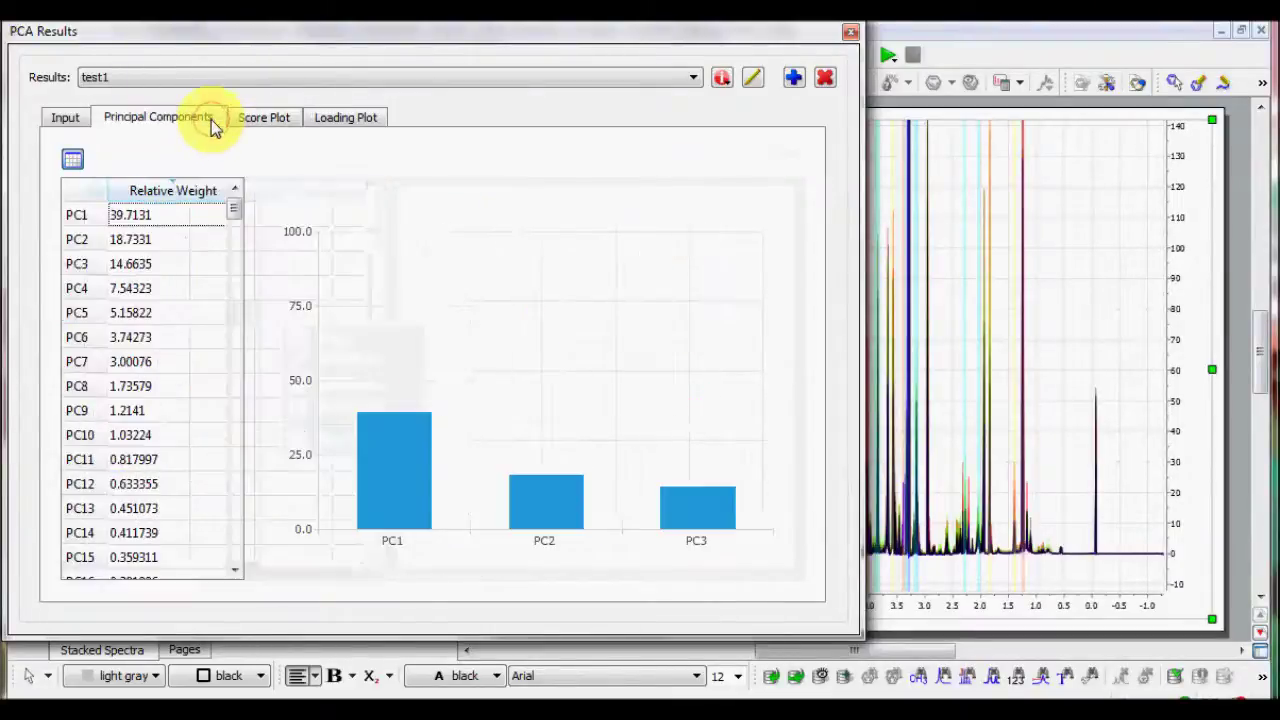
right_click(204, 290)
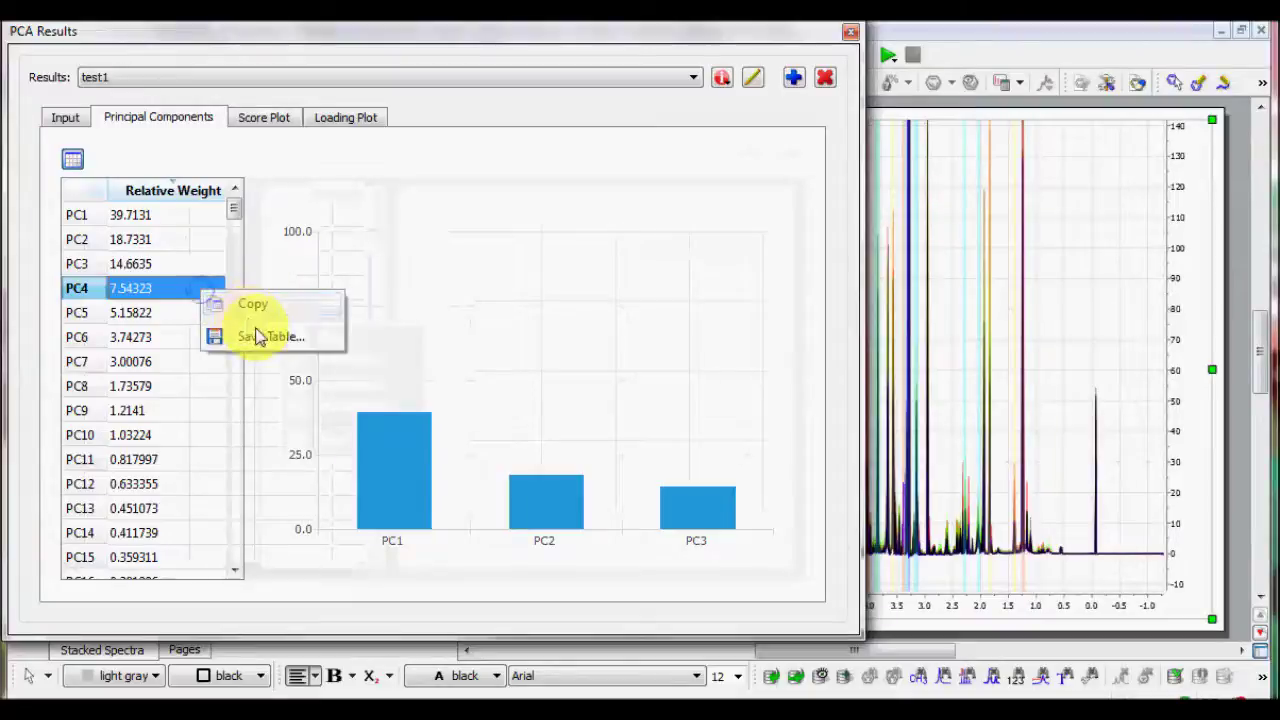
click(445, 316)
right_click(443, 309)
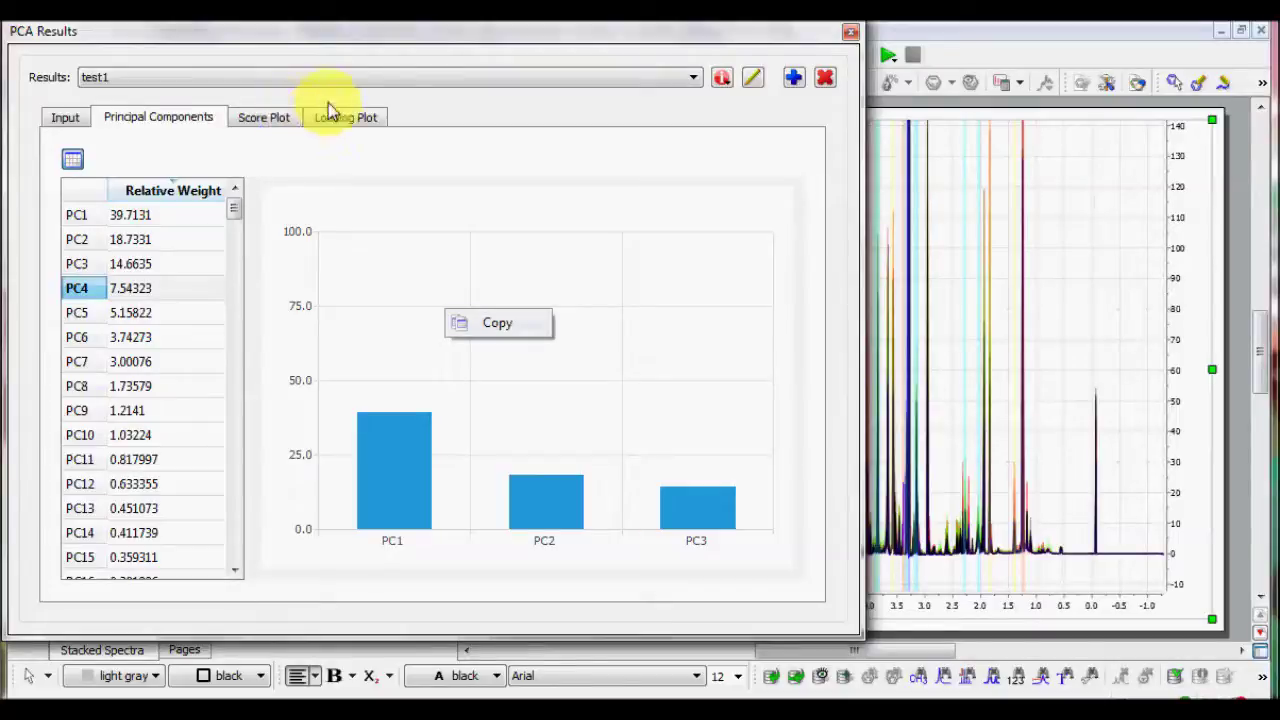
click(430, 101)
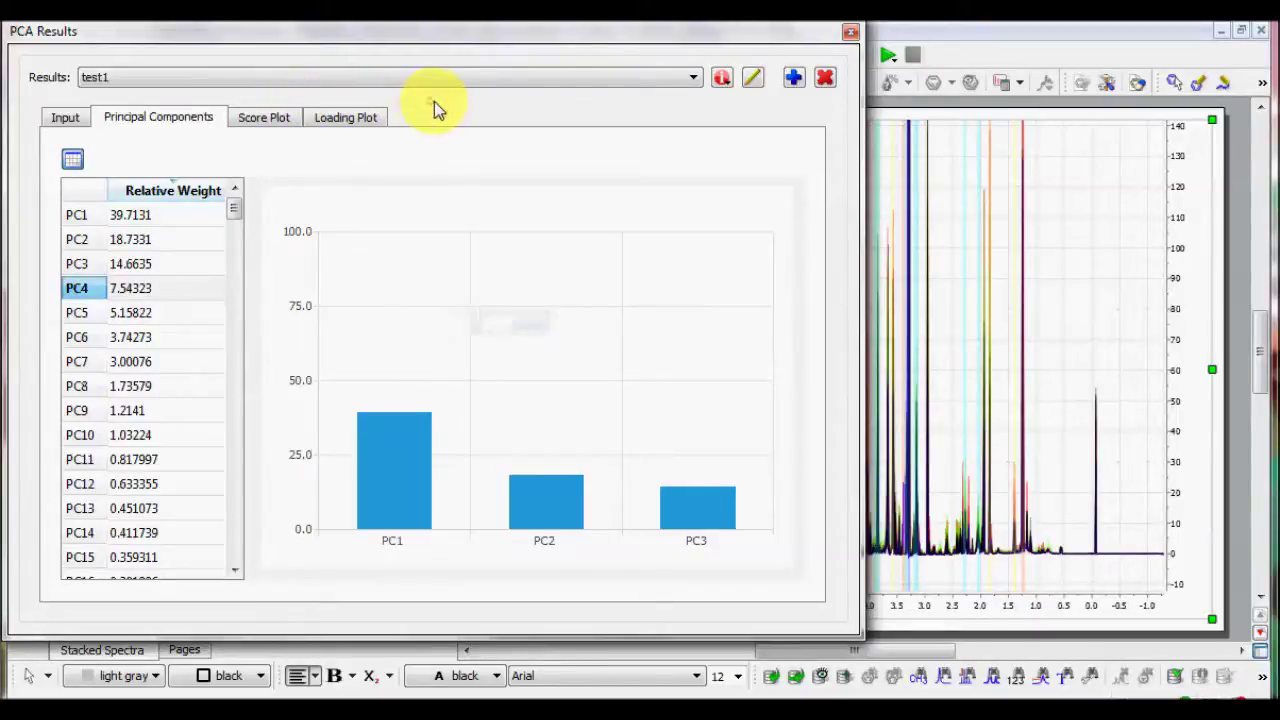
Step: Create PCA test2 with 5 components and reference-spectrum normalization
click(794, 80)
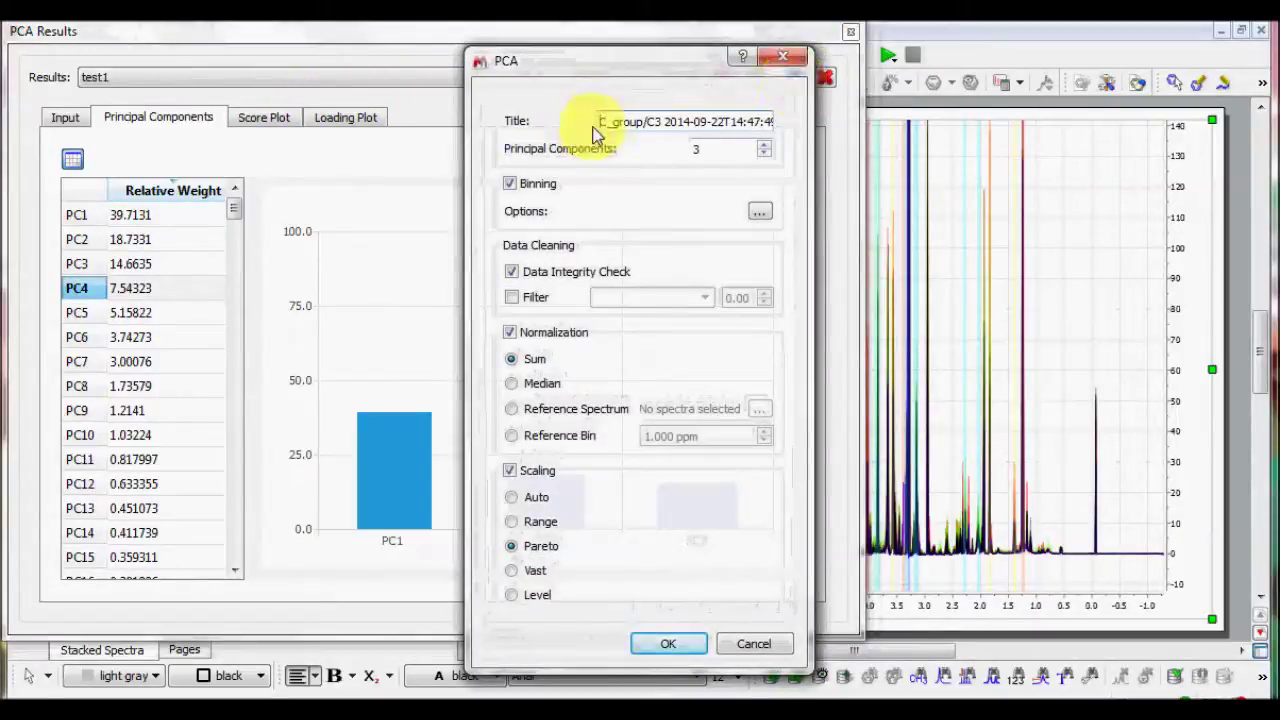
drag(602, 122, 782, 120)
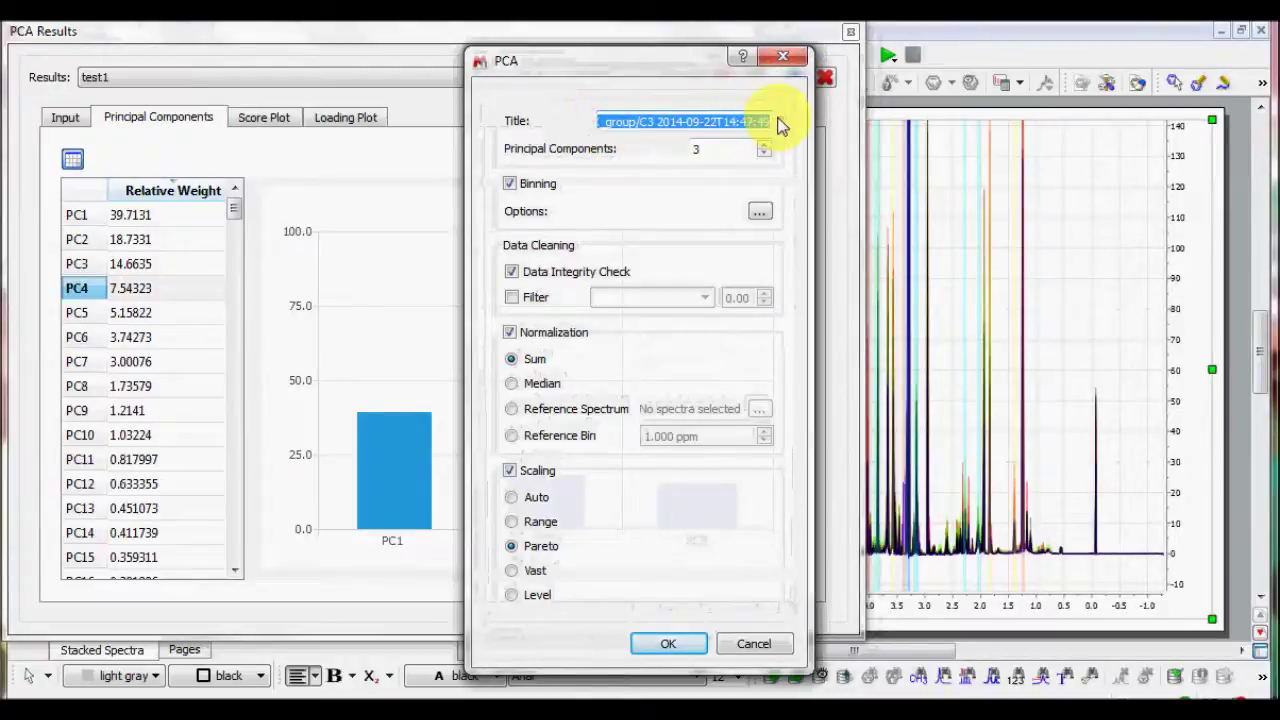
text(test2)
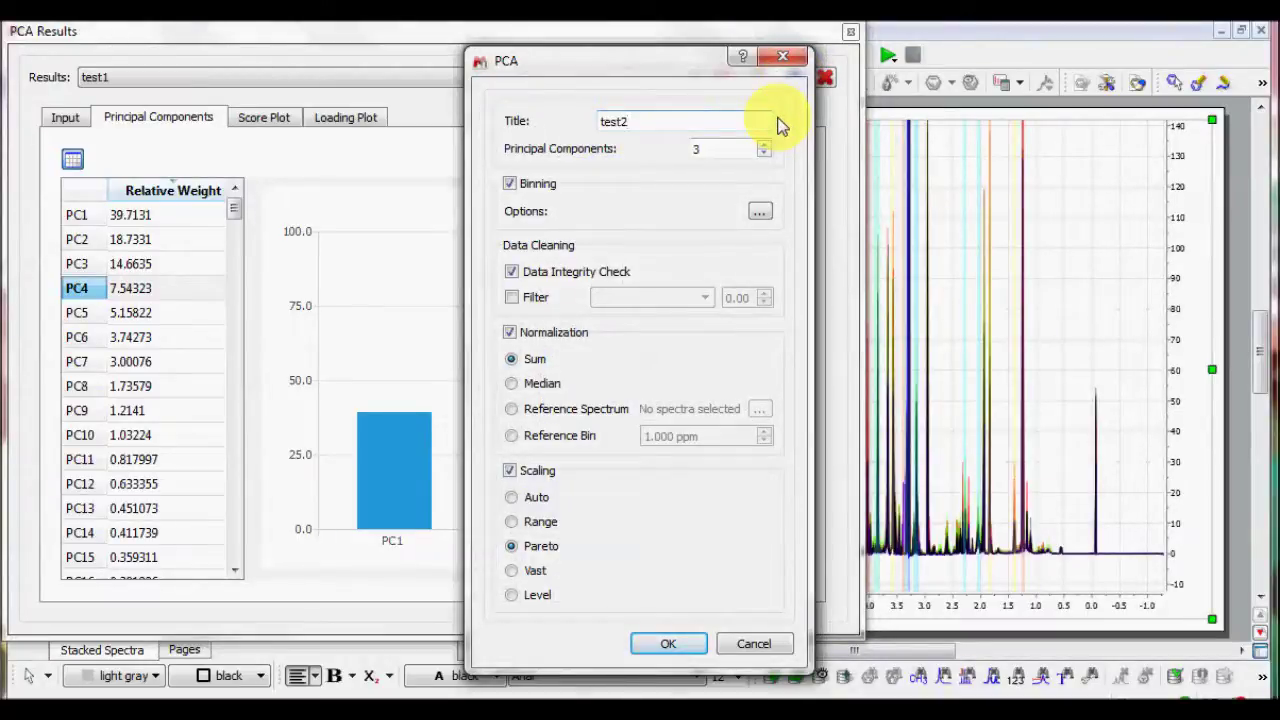
click(766, 145)
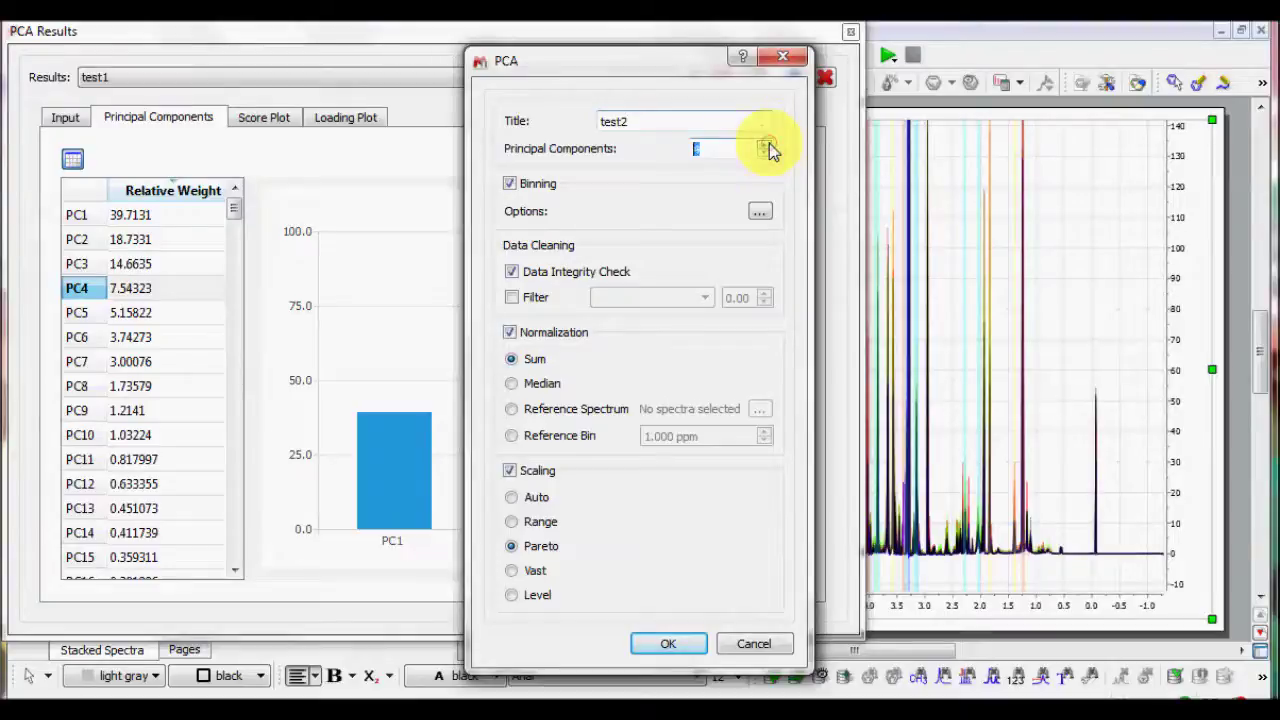
click(537, 414)
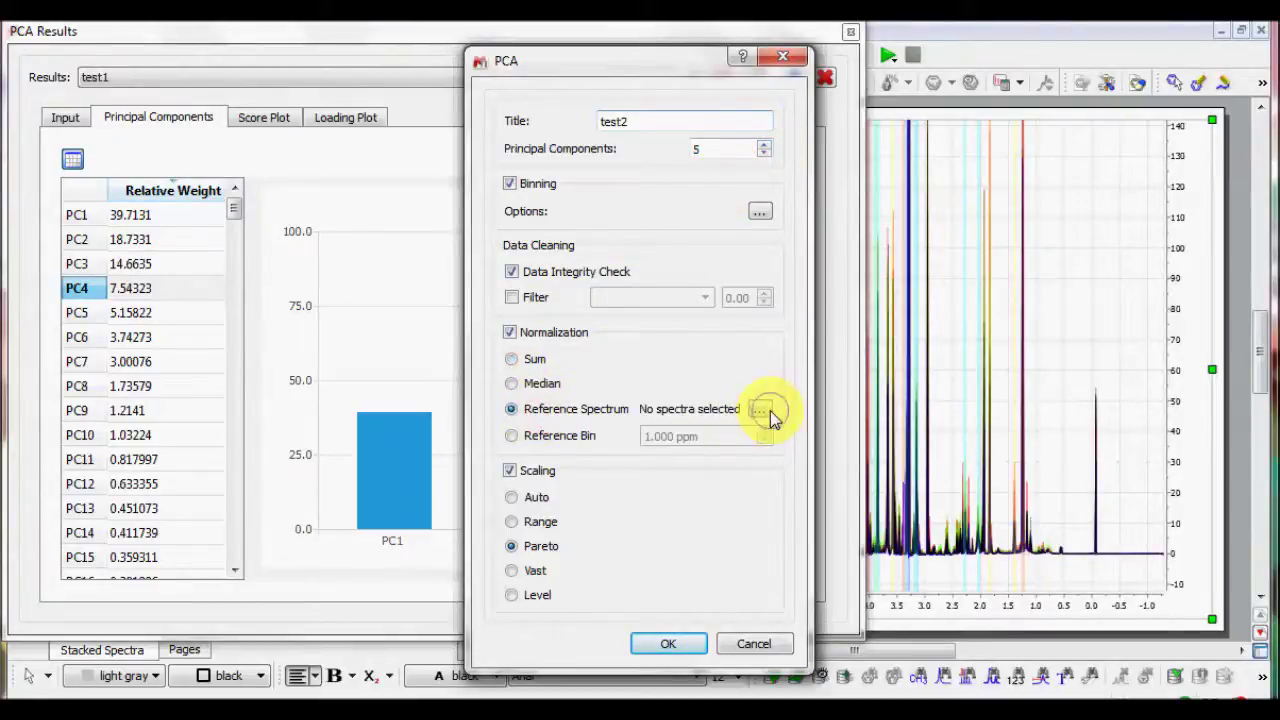
Step: Choose all five class A spectra as references and run test2
click(762, 410)
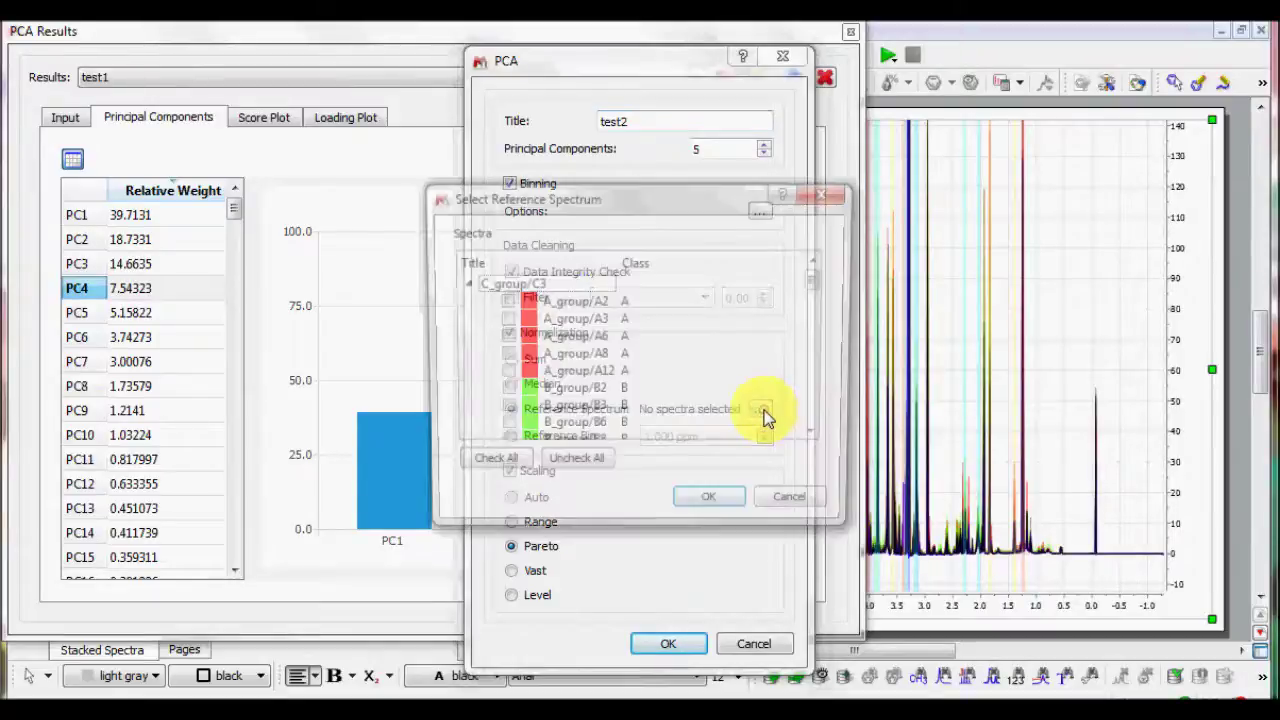
right_click(652, 356)
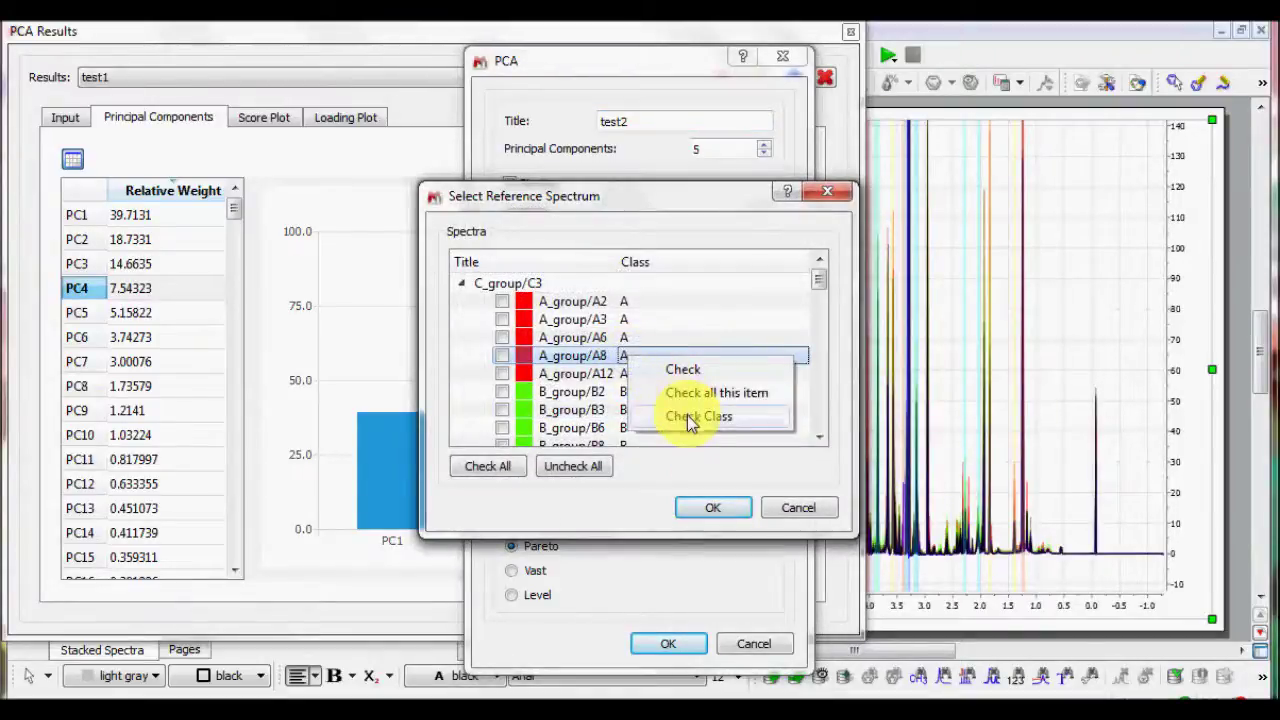
click(688, 416)
click(712, 508)
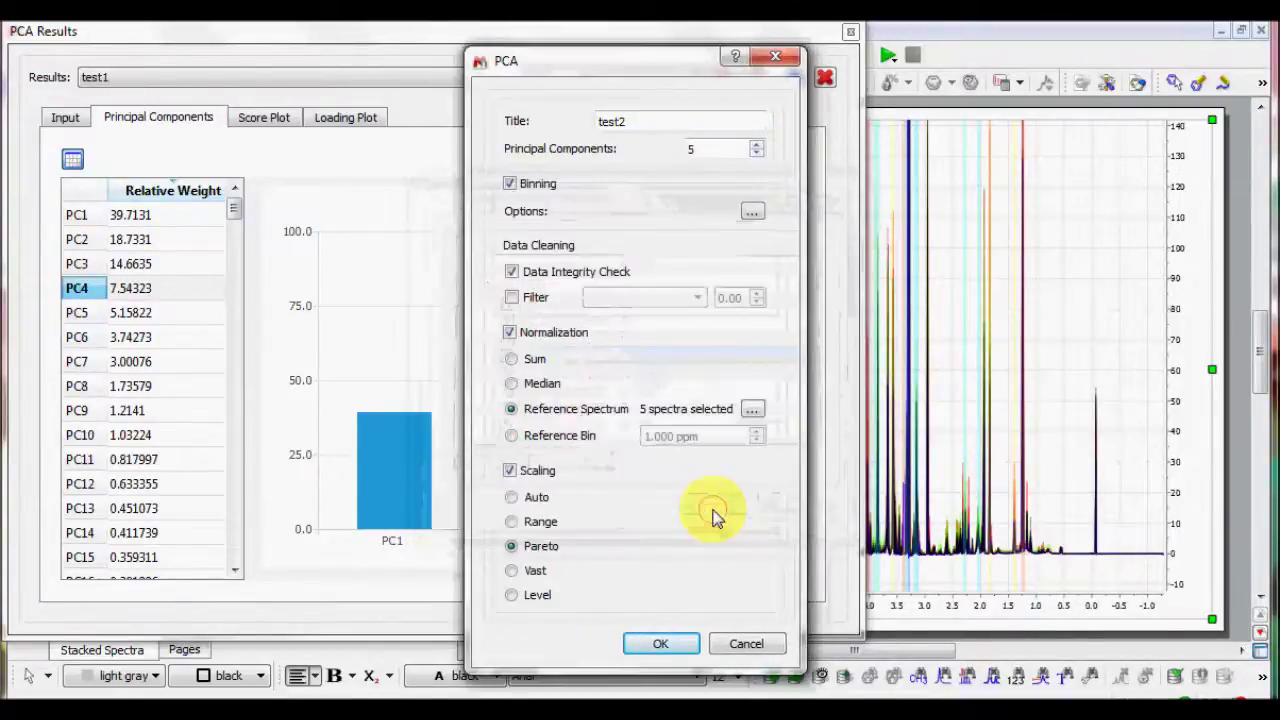
click(667, 643)
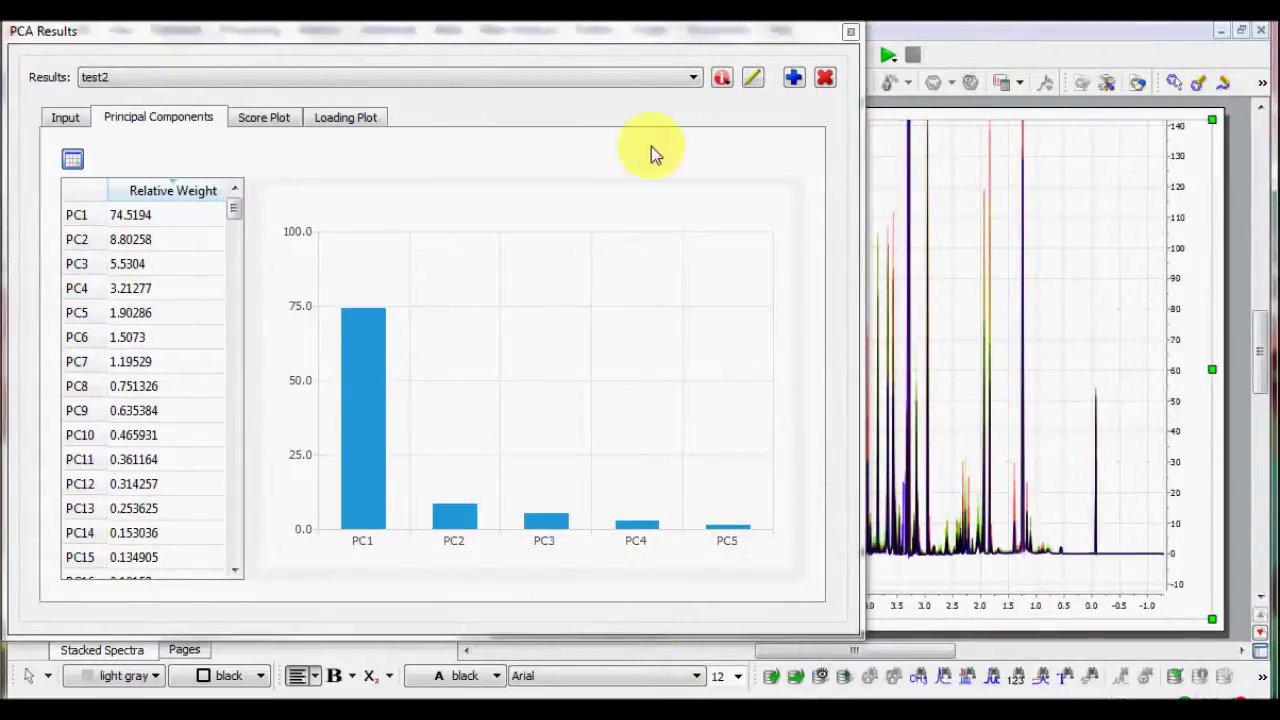
Step: Switch the PCA Results to test1 and review the test2 settings summary
click(697, 80)
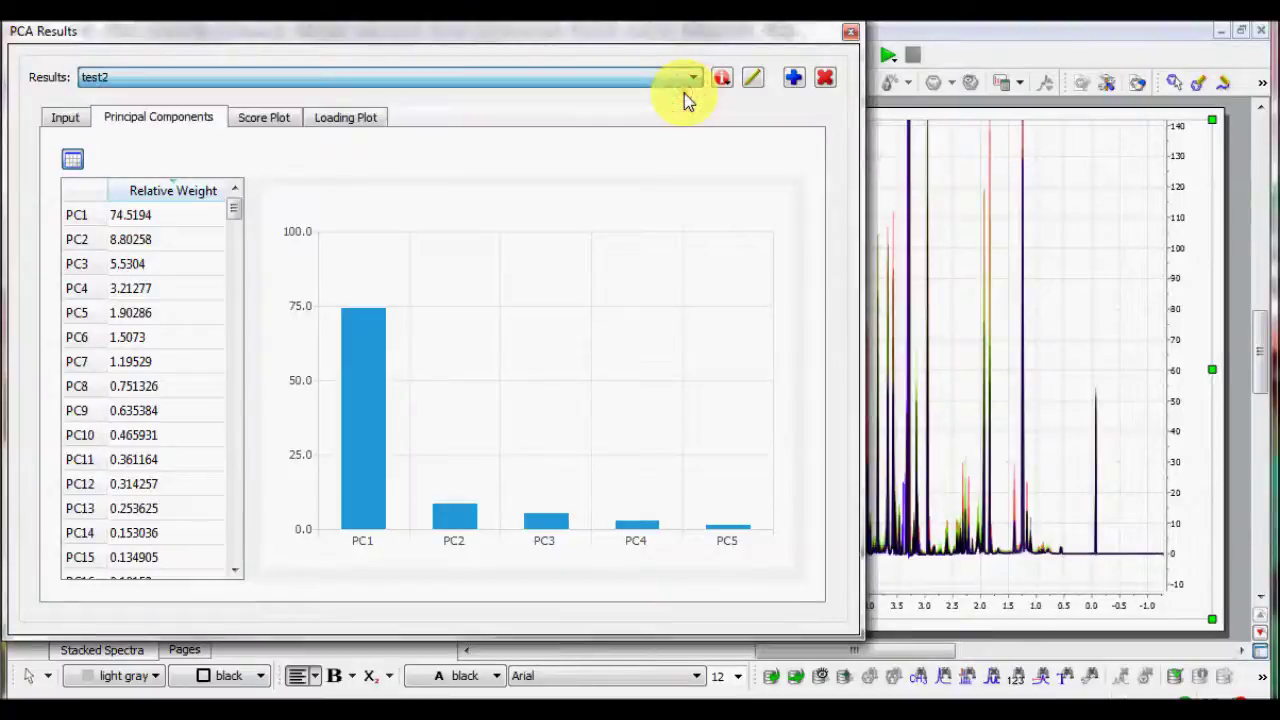
click(686, 96)
click(722, 78)
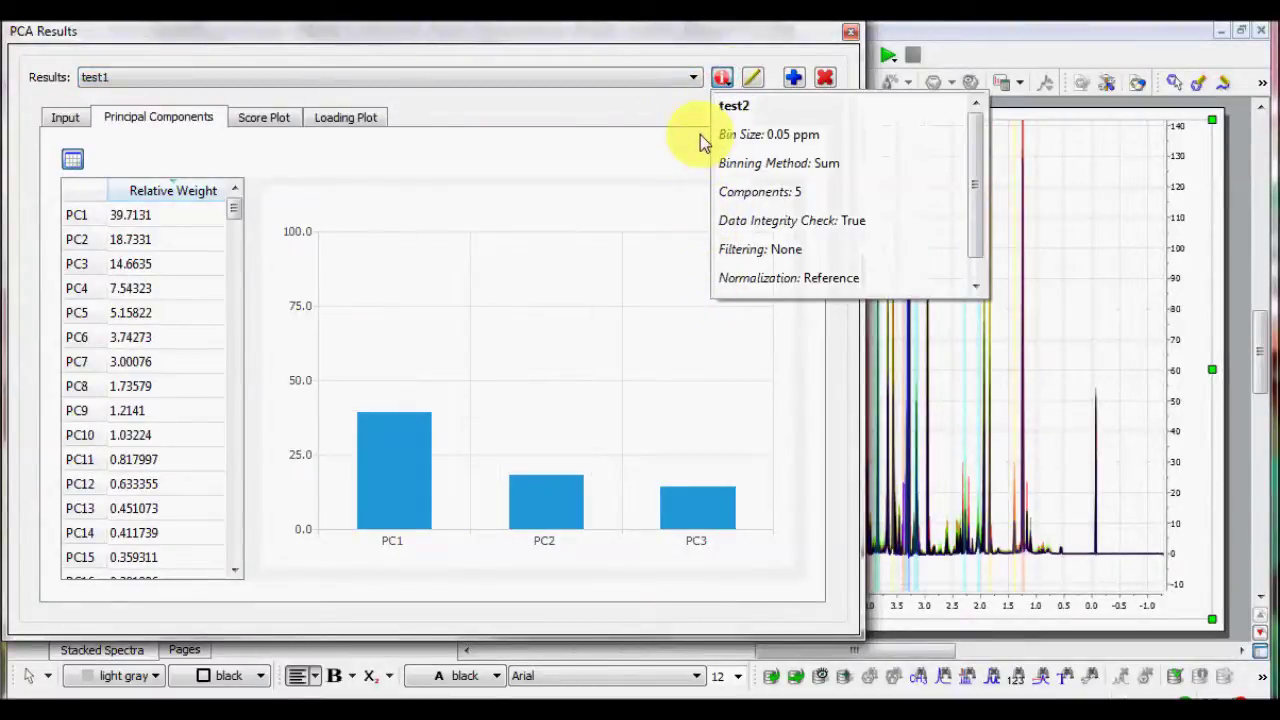
click(645, 48)
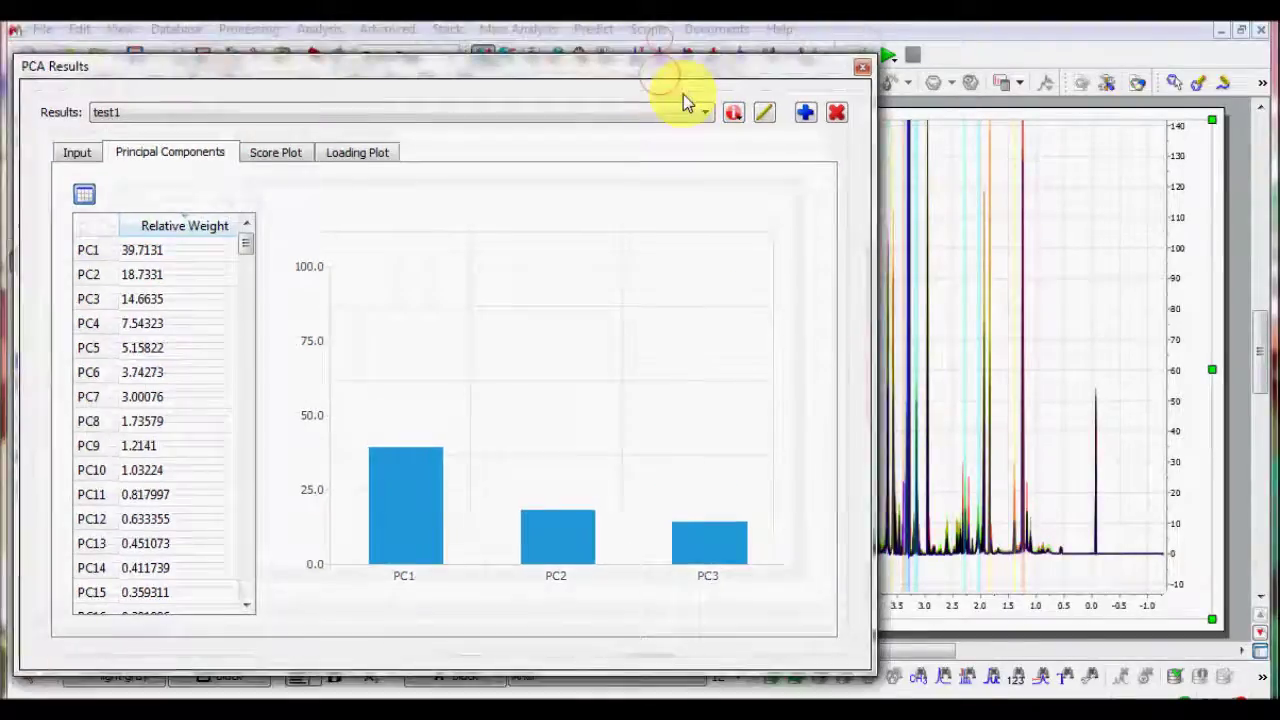